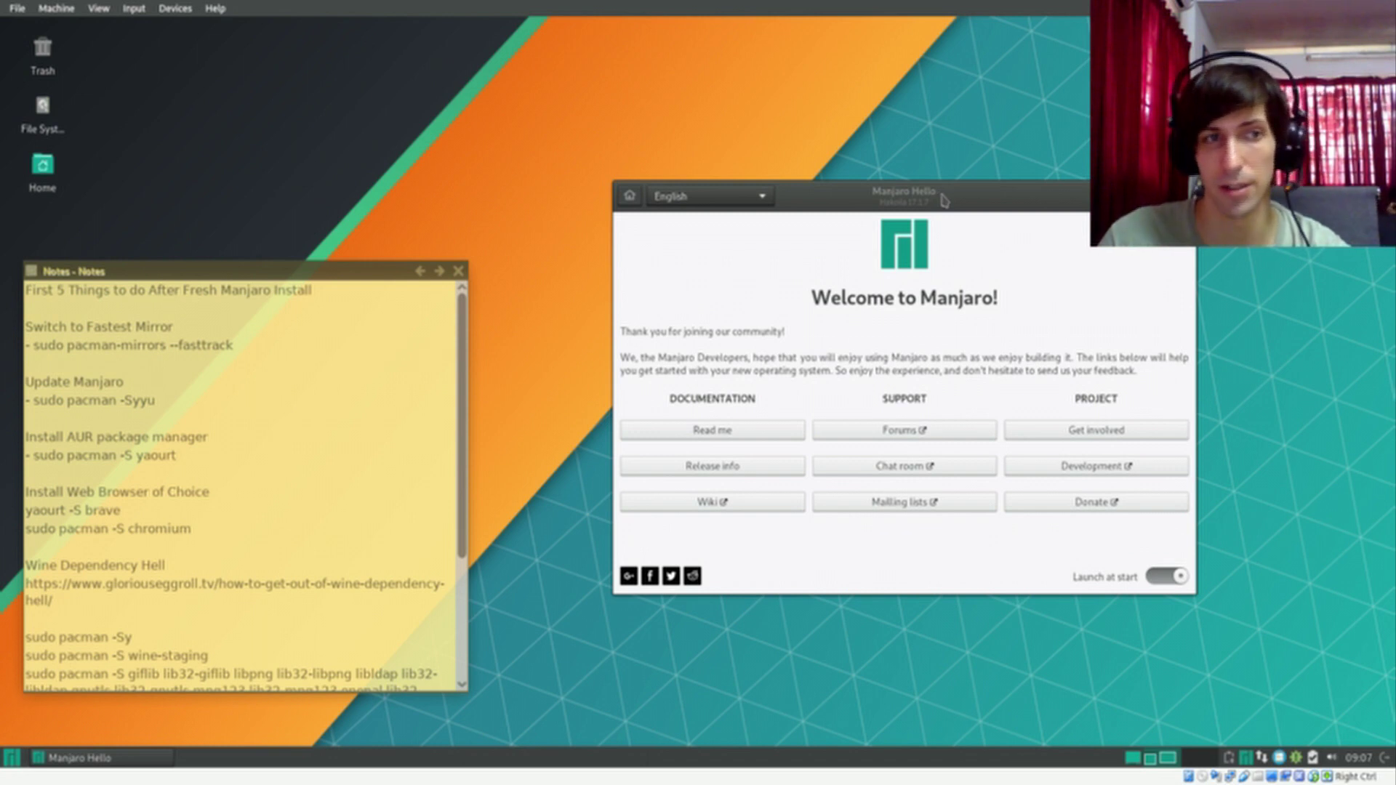
Step: Place the Notes checklist on the left and Manjaro Hello on the right, clearing the stray highlight
{"action": "left_click_drag", "start_coordinate": [943, 200], "coordinate": [1068, 207]}
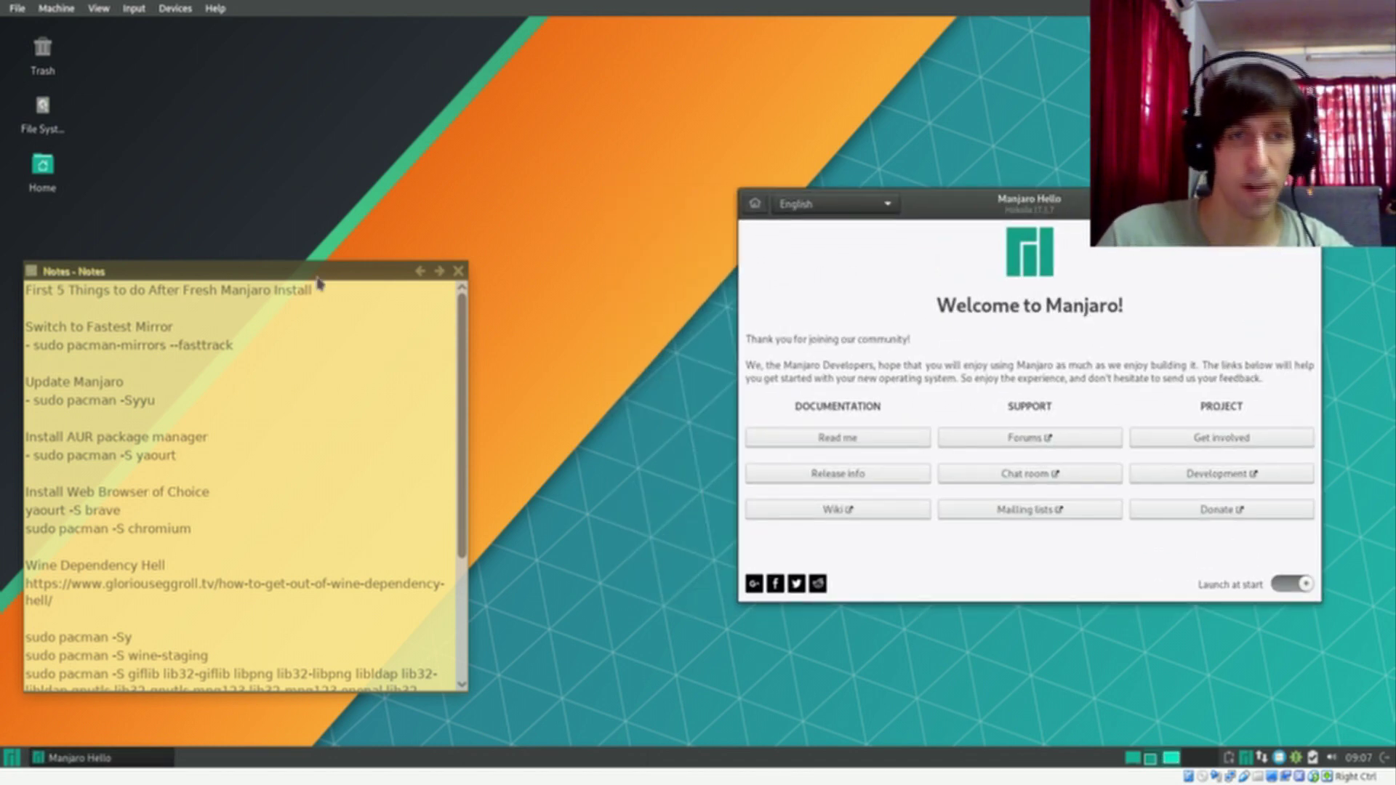
{"action": "left_click_drag", "start_coordinate": [318, 274], "coordinate": [405, 265]}
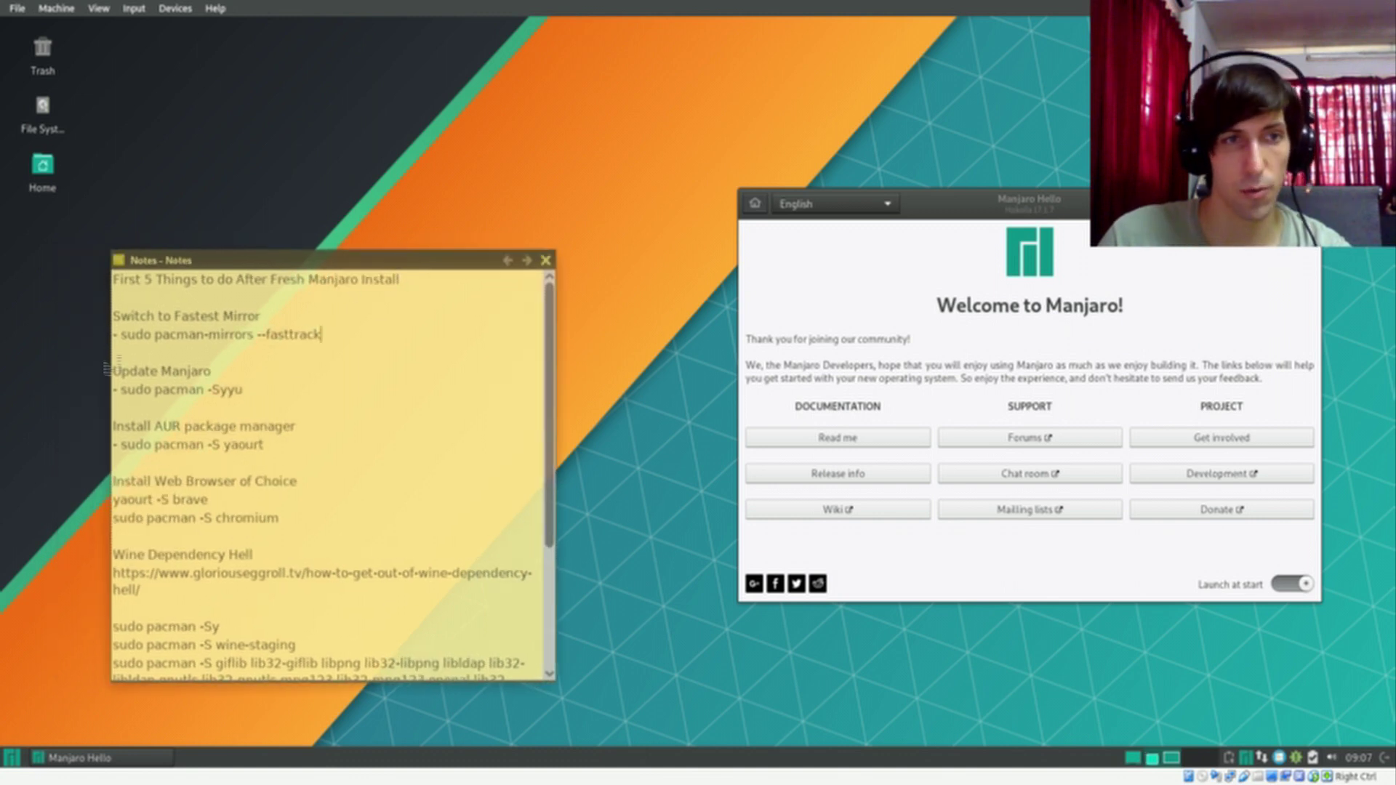
{"action": "left_click_drag", "start_coordinate": [155, 335], "coordinate": [202, 336]}
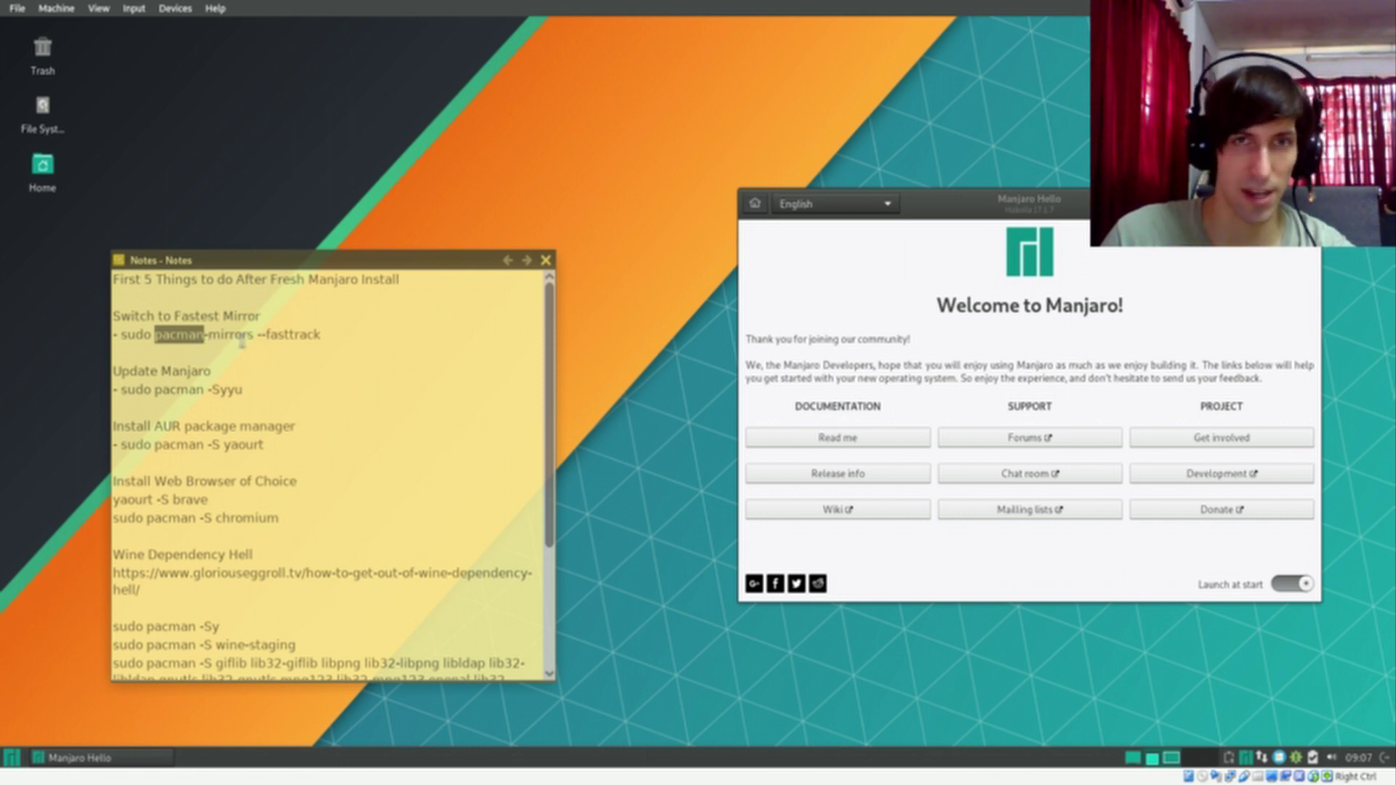
{"action": "left_click_drag", "start_coordinate": [303, 267], "coordinate": [241, 279]}
{"action": "left_click", "coordinate": [269, 346]}
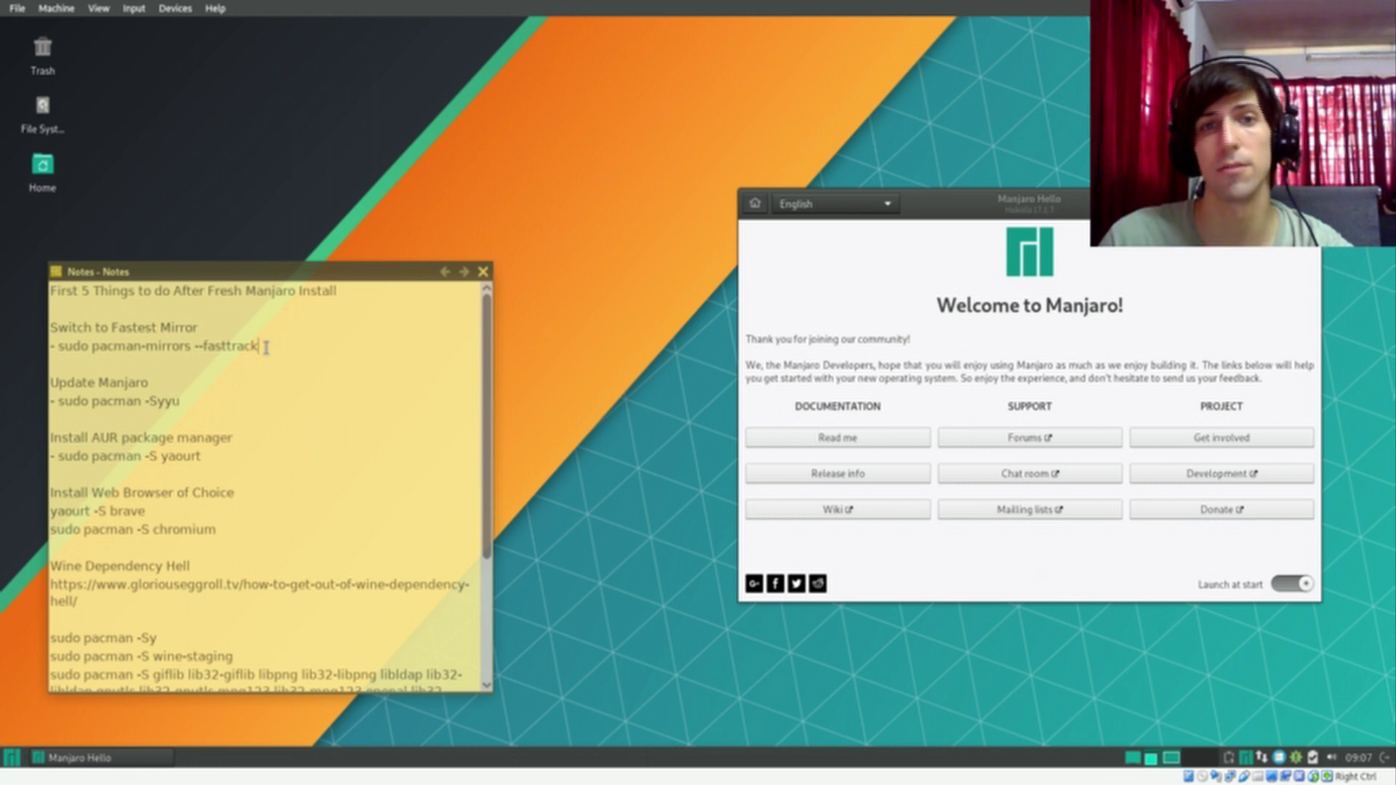
Step: Launch Terminal Emulator from the Whisker menu and place it beside the Notes checklist
{"action": "left_click", "coordinate": [12, 757]}
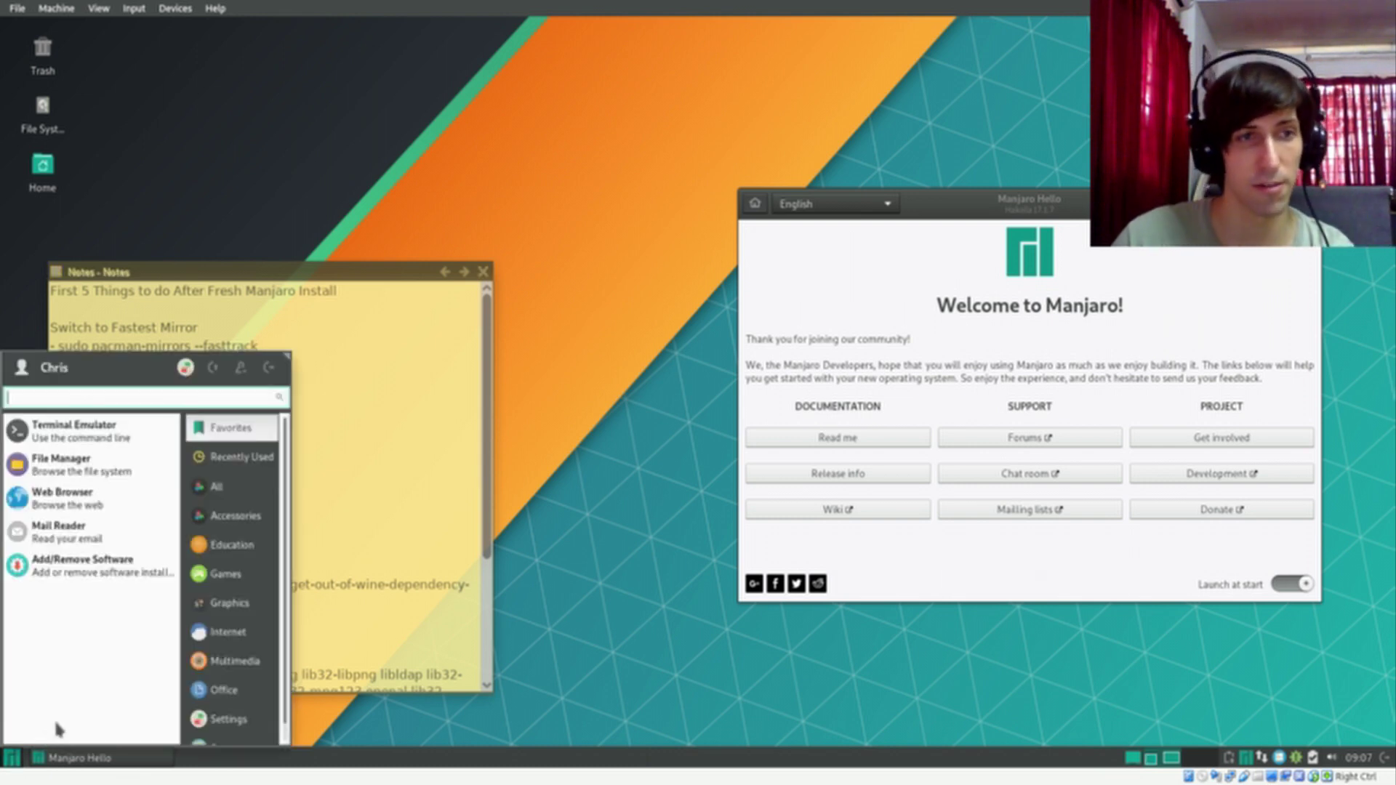
{"action": "type", "text": "termin"}
{"action": "key", "text": "Return"}
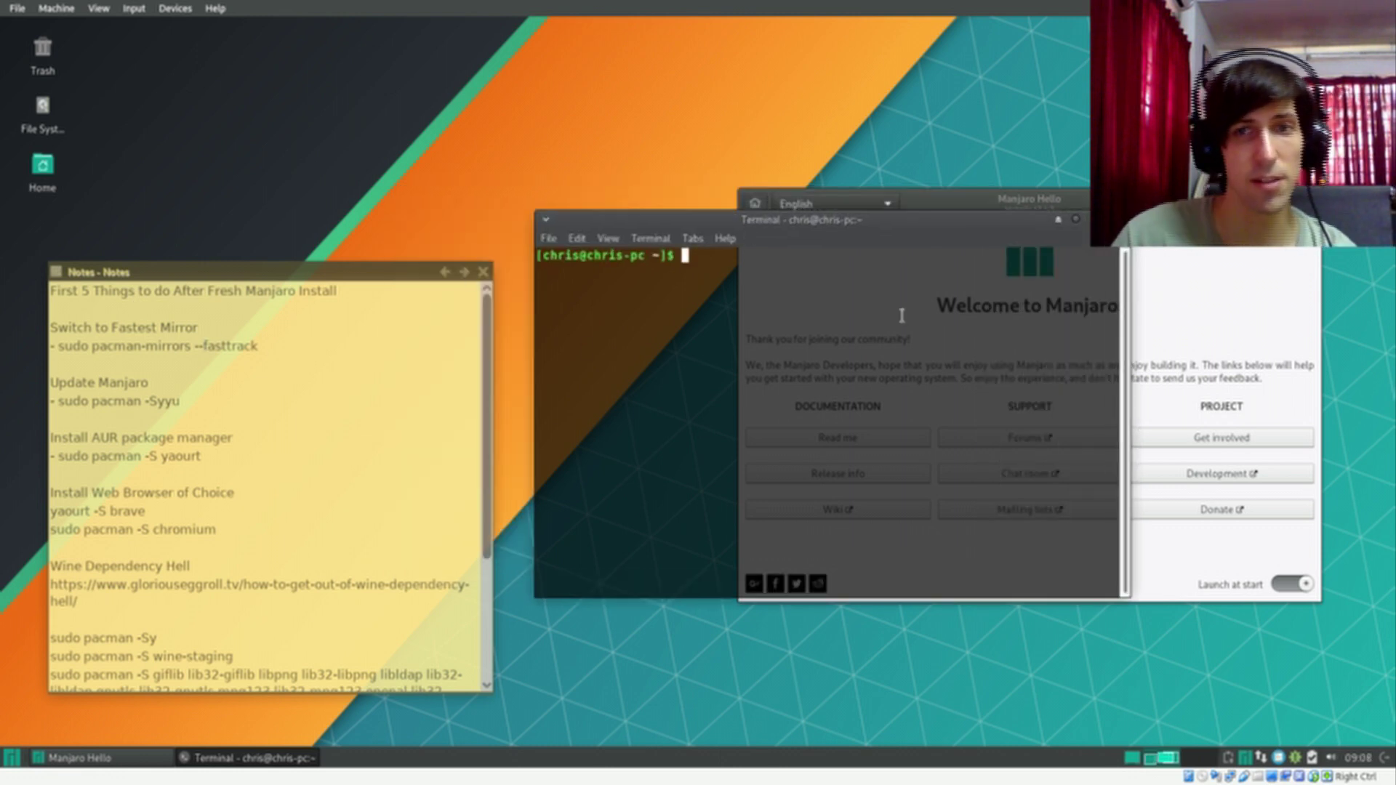
{"action": "key", "text": "alt+Tab"}
{"action": "left_click_drag", "start_coordinate": [793, 223], "coordinate": [772, 357]}
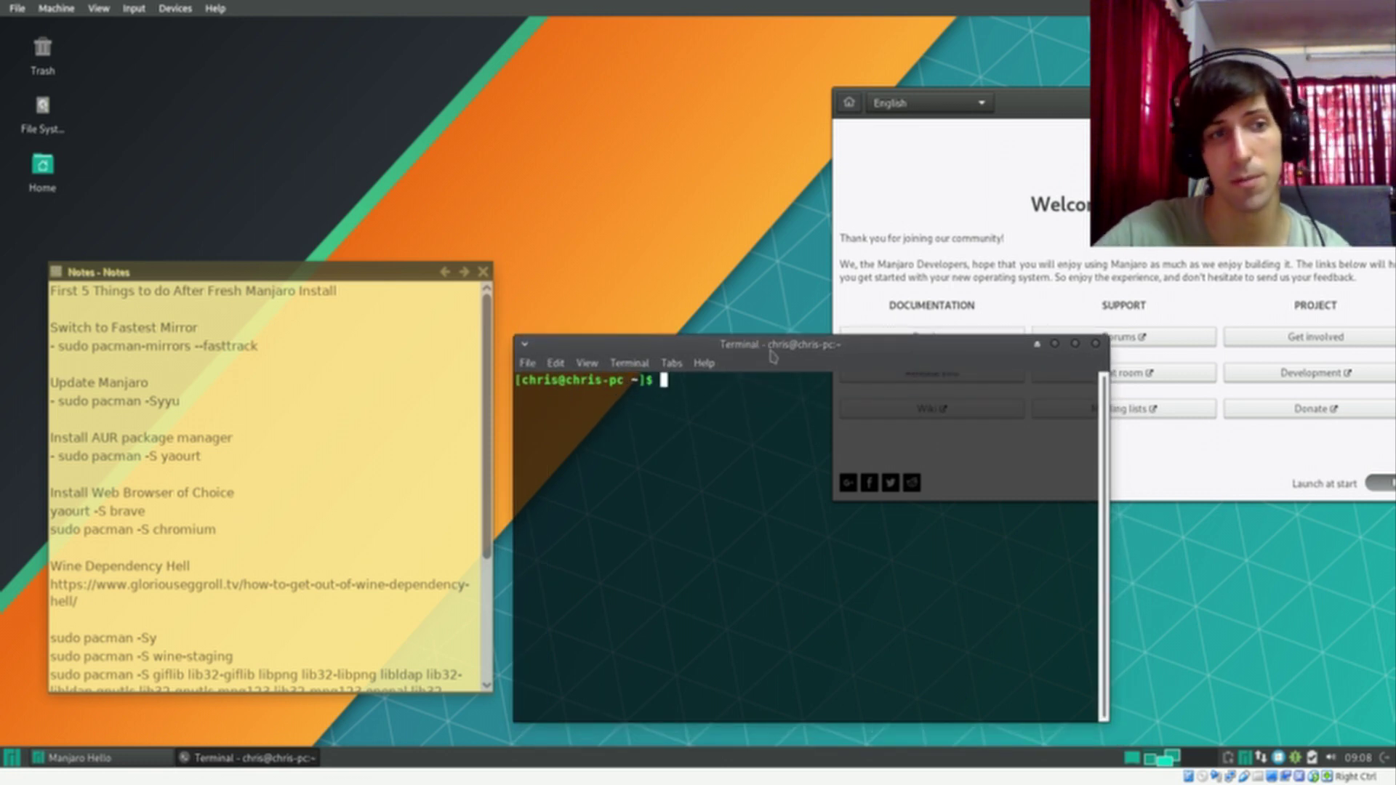
Step: Run sudo pacman-mirrors --fasttrack and try the sudo password three times, each rejected
{"action": "type", "text": "sudo "}
{"action": "type", "text": "pacman"}
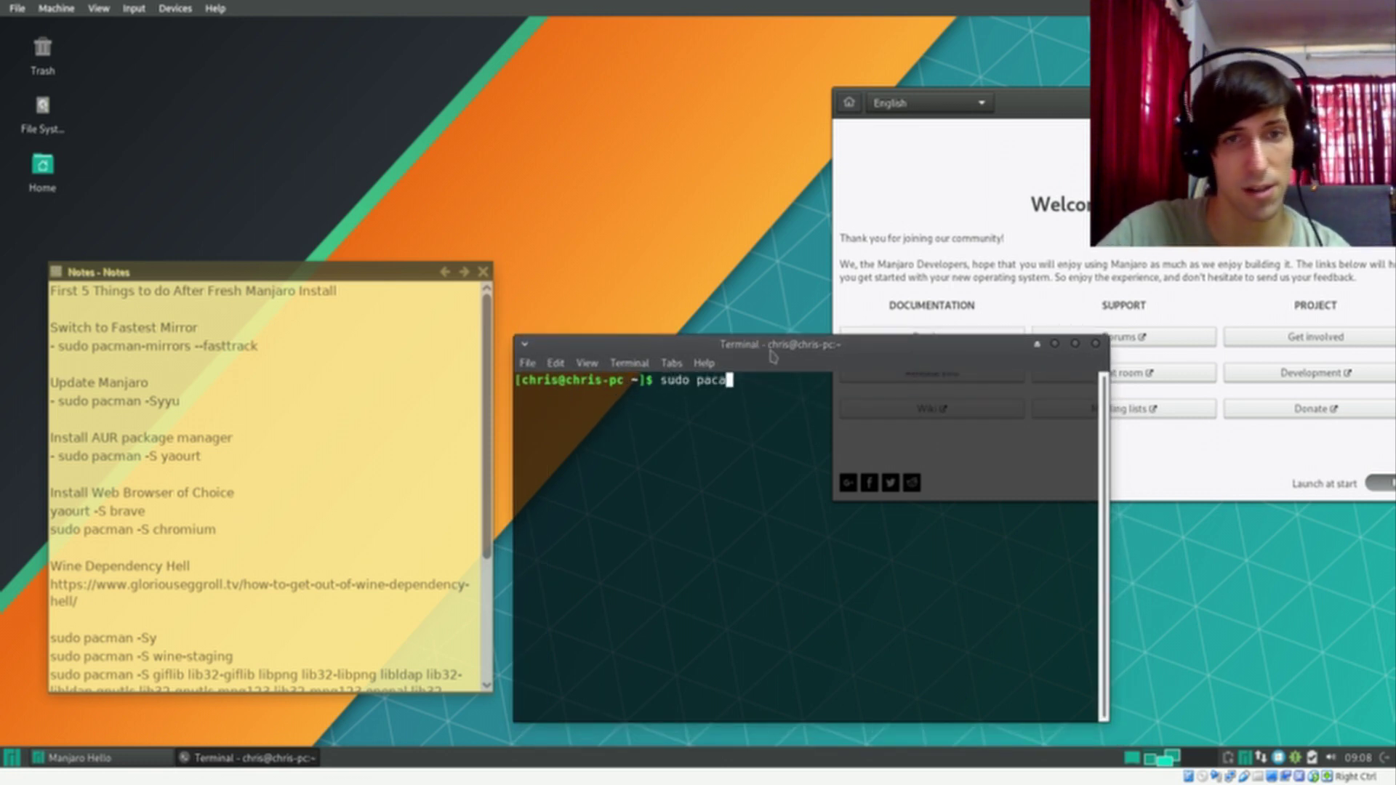
{"action": "key", "text": "BackSpace"}
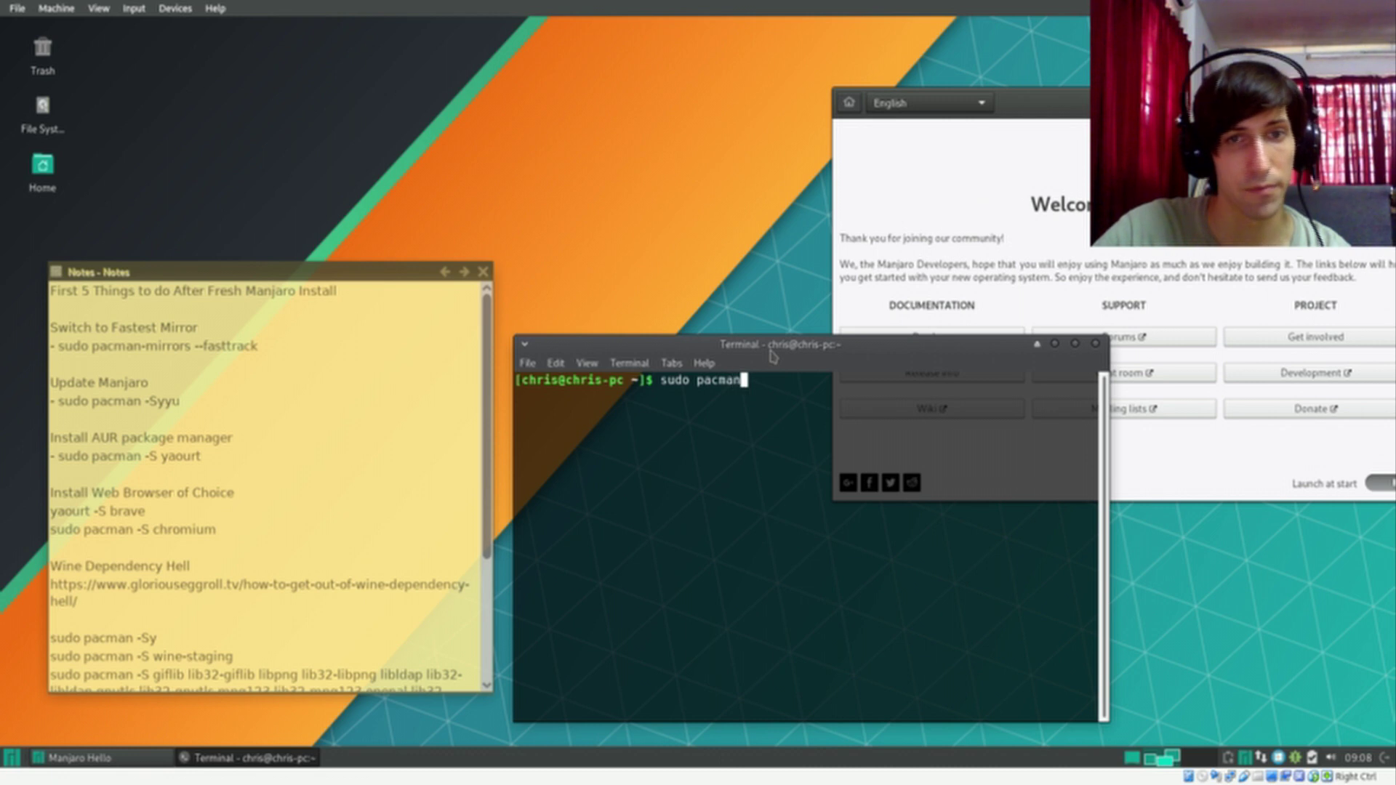
{"action": "type", "text": "-mirrors -"}
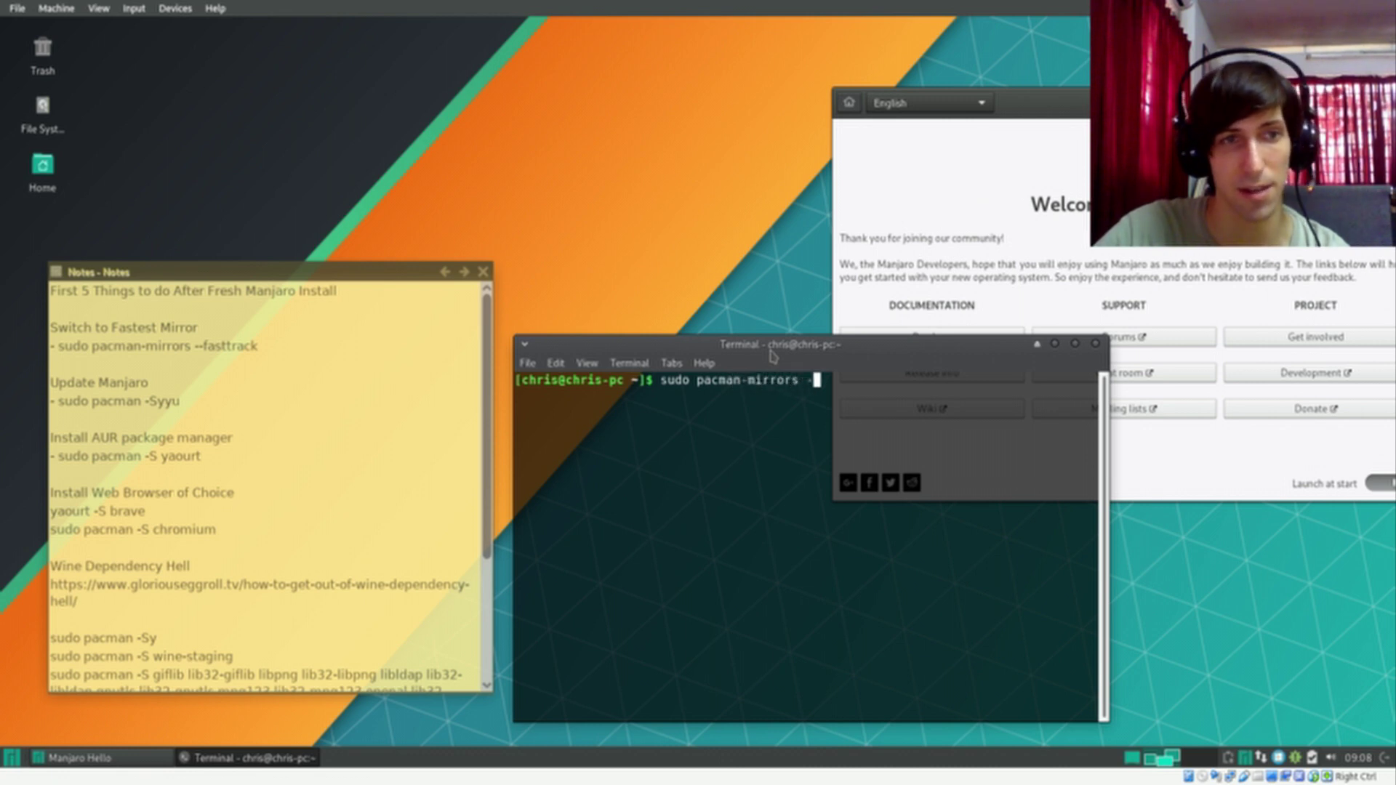
{"action": "type", "text": "-fasttrack"}
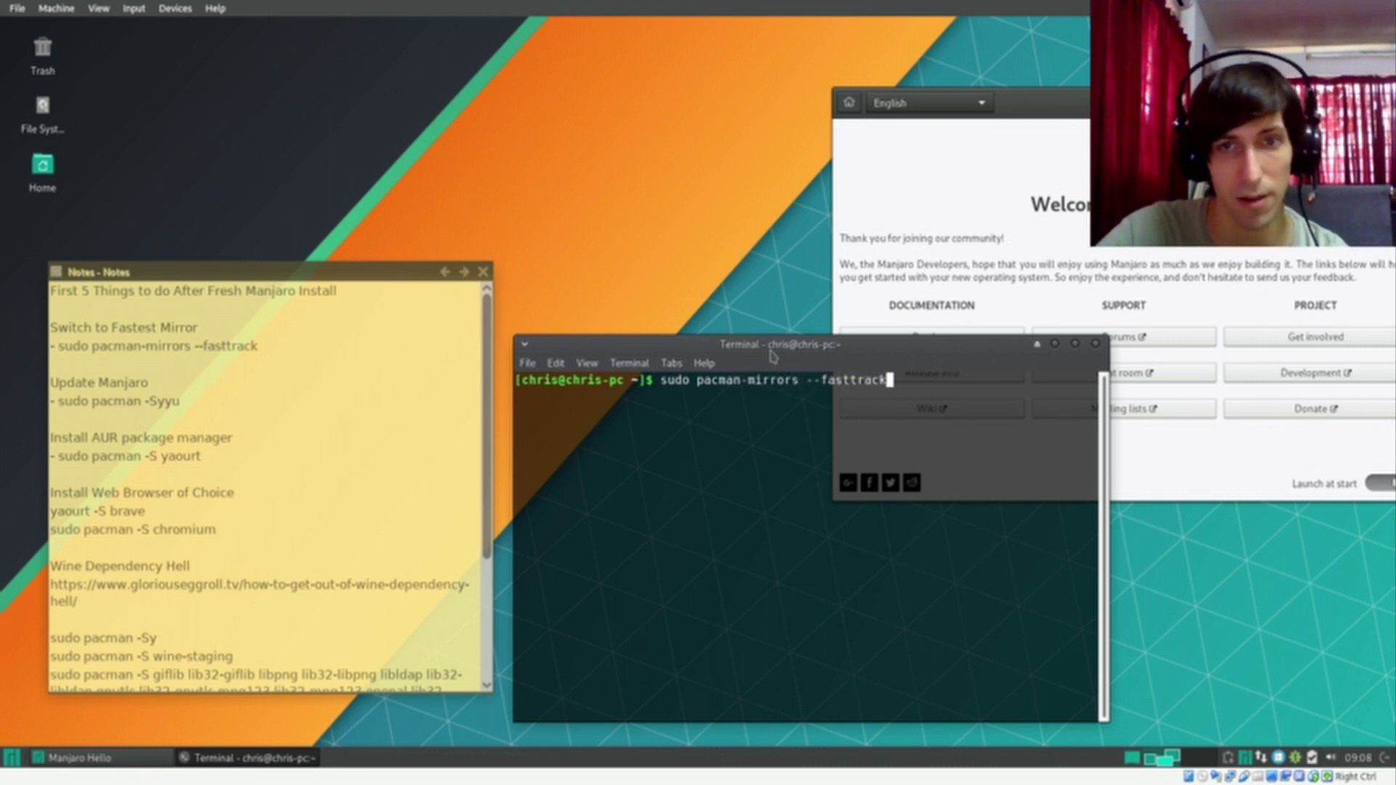
{"action": "key", "text": "Return"}
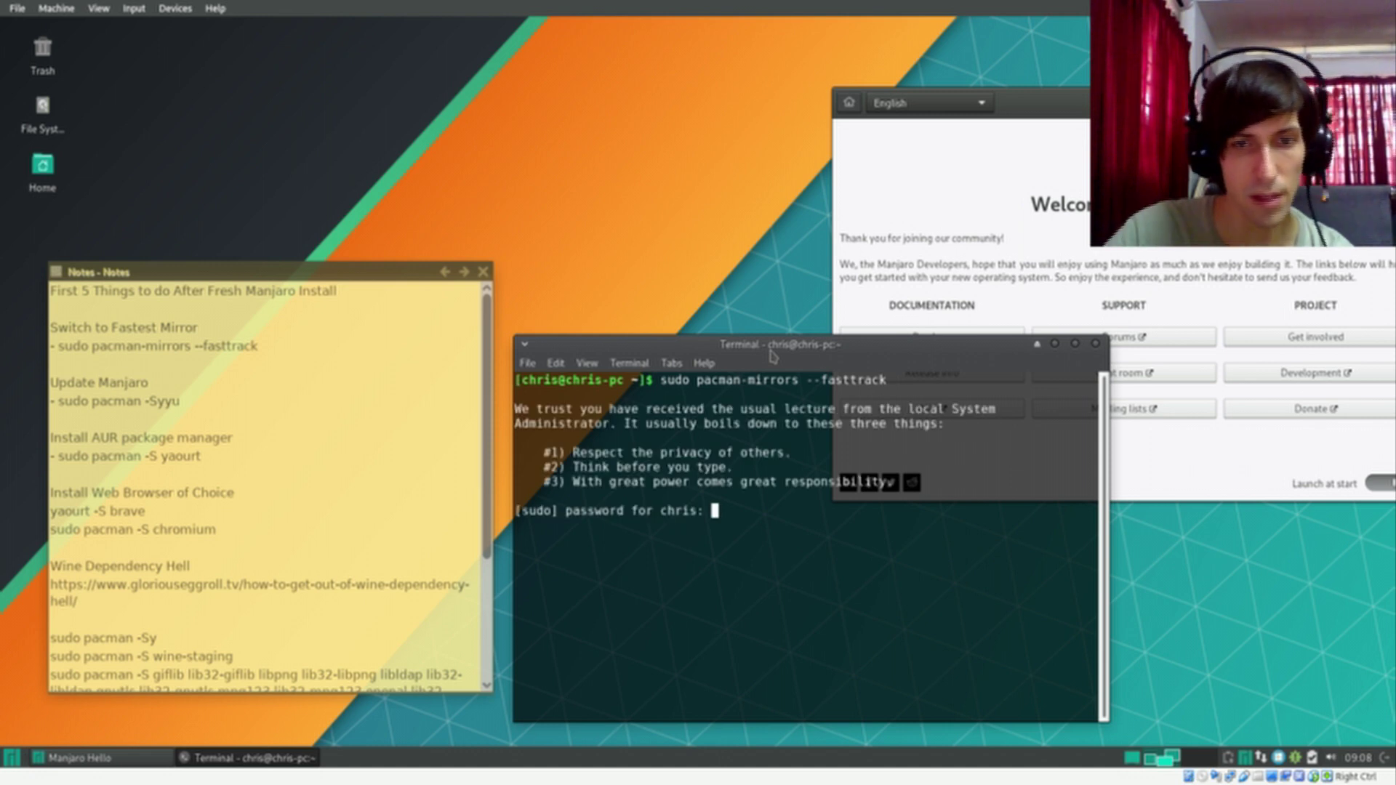
{"action": "key", "text": "Return"}
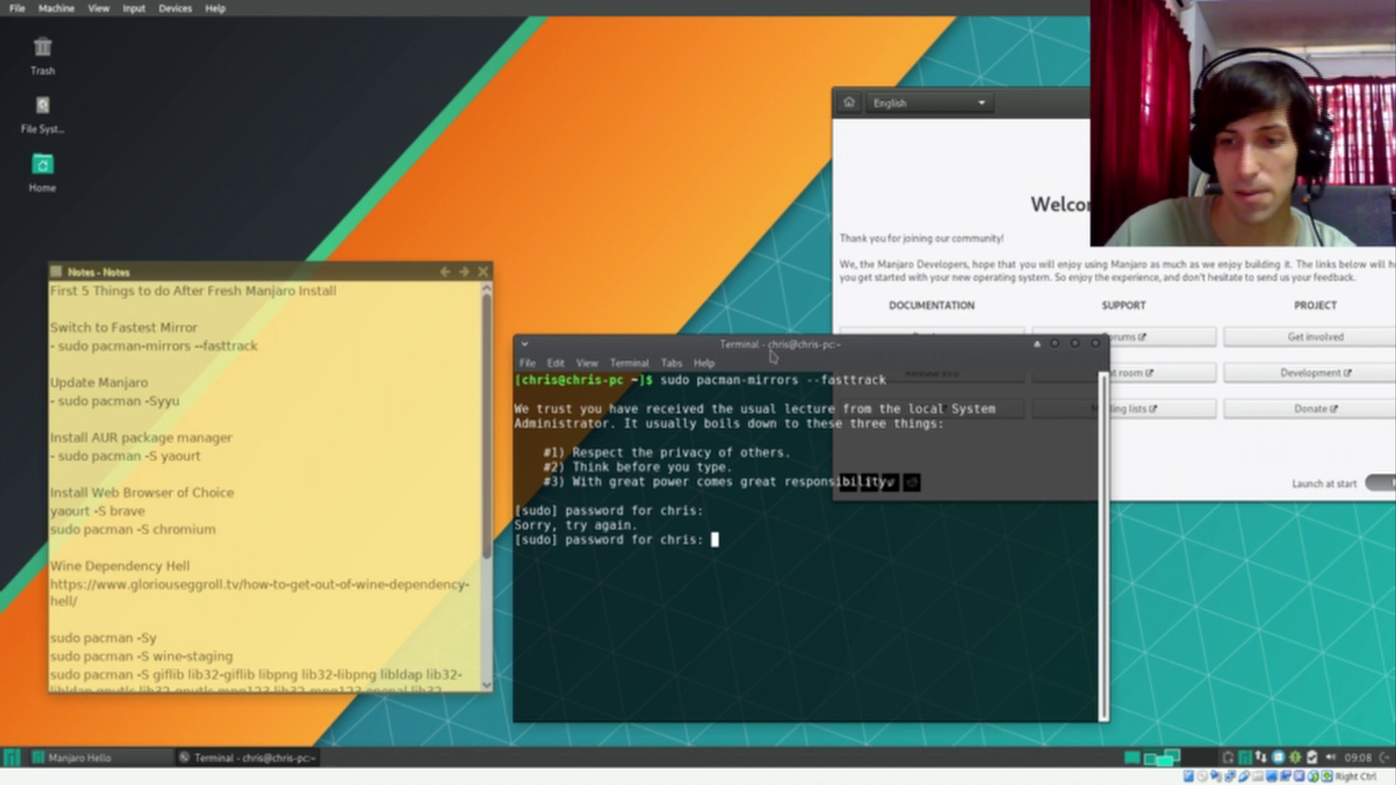
{"action": "key", "text": "Return"}
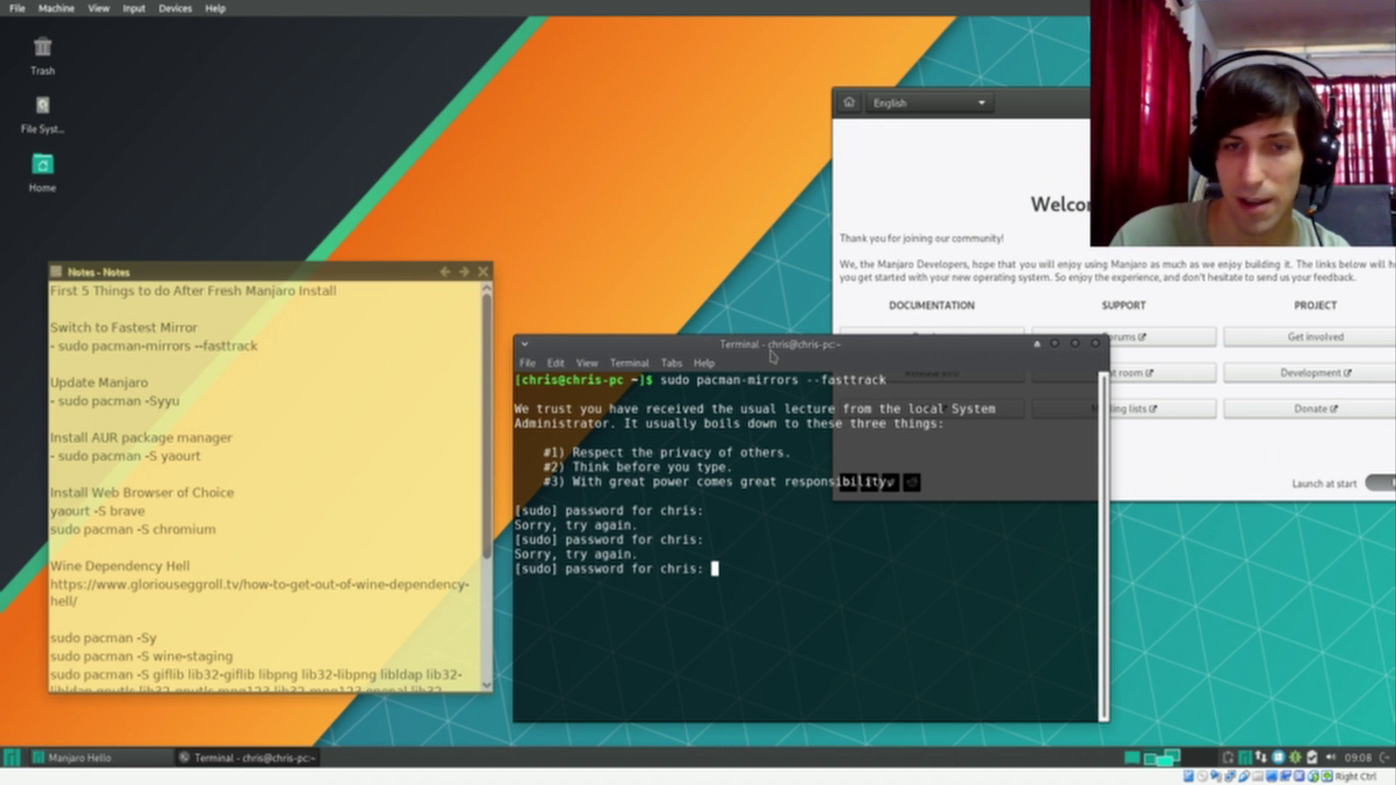
{"action": "key", "text": "Return"}
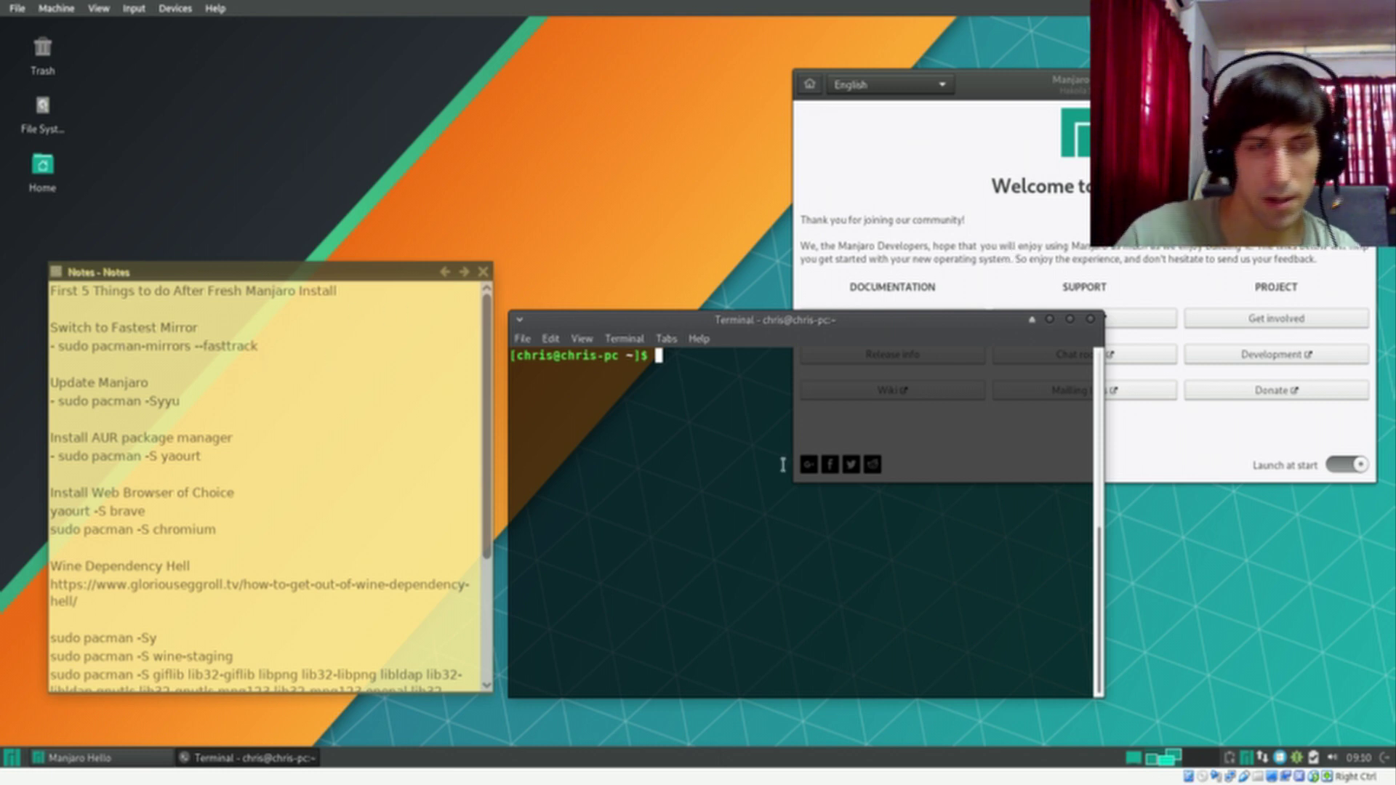
Step: Rerun sudo pacman-mirrors --fasttrack to save the ranked mirror list, nudging both windows into place
{"action": "type", "text": "sudo "}
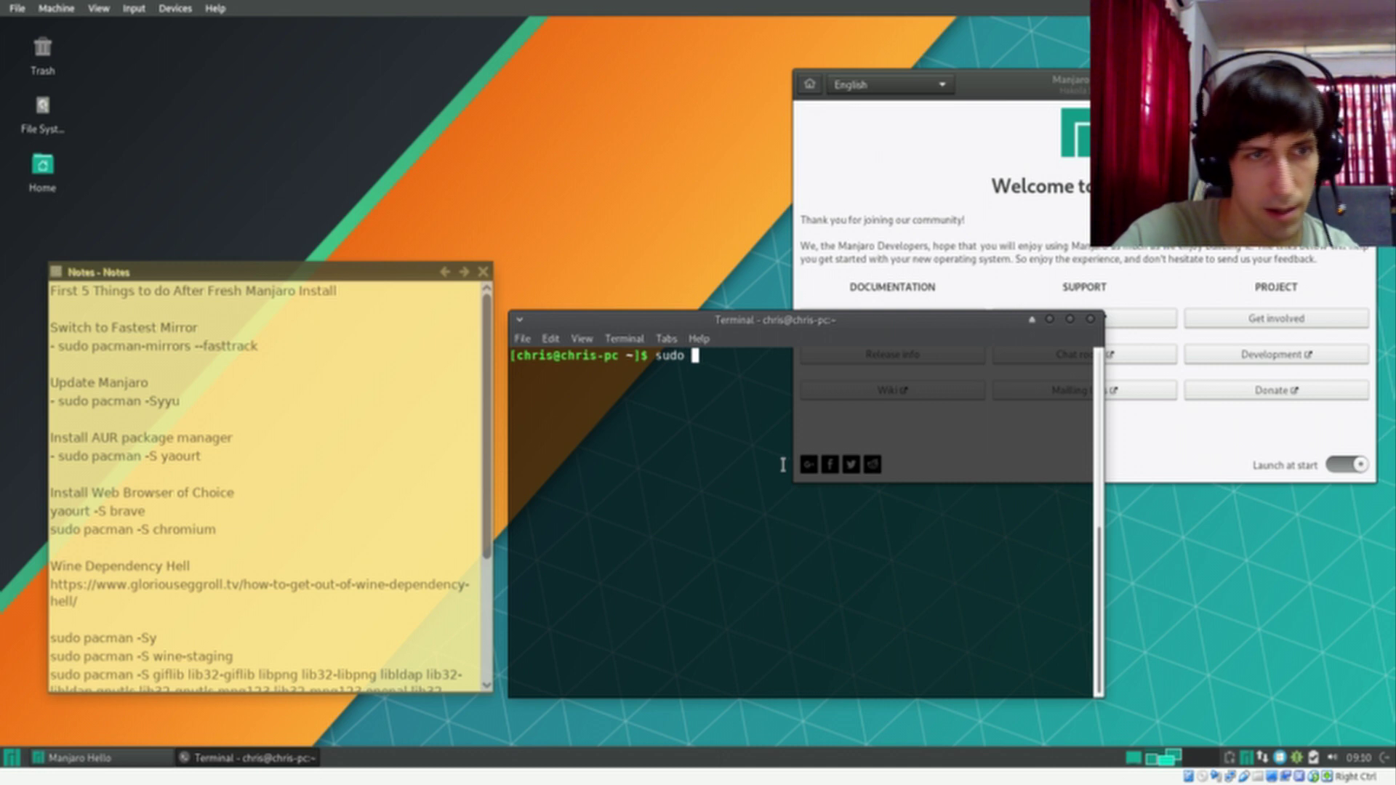
{"action": "type", "text": "pacman-mirrors --fasttrack"}
{"action": "key", "text": "Return"}
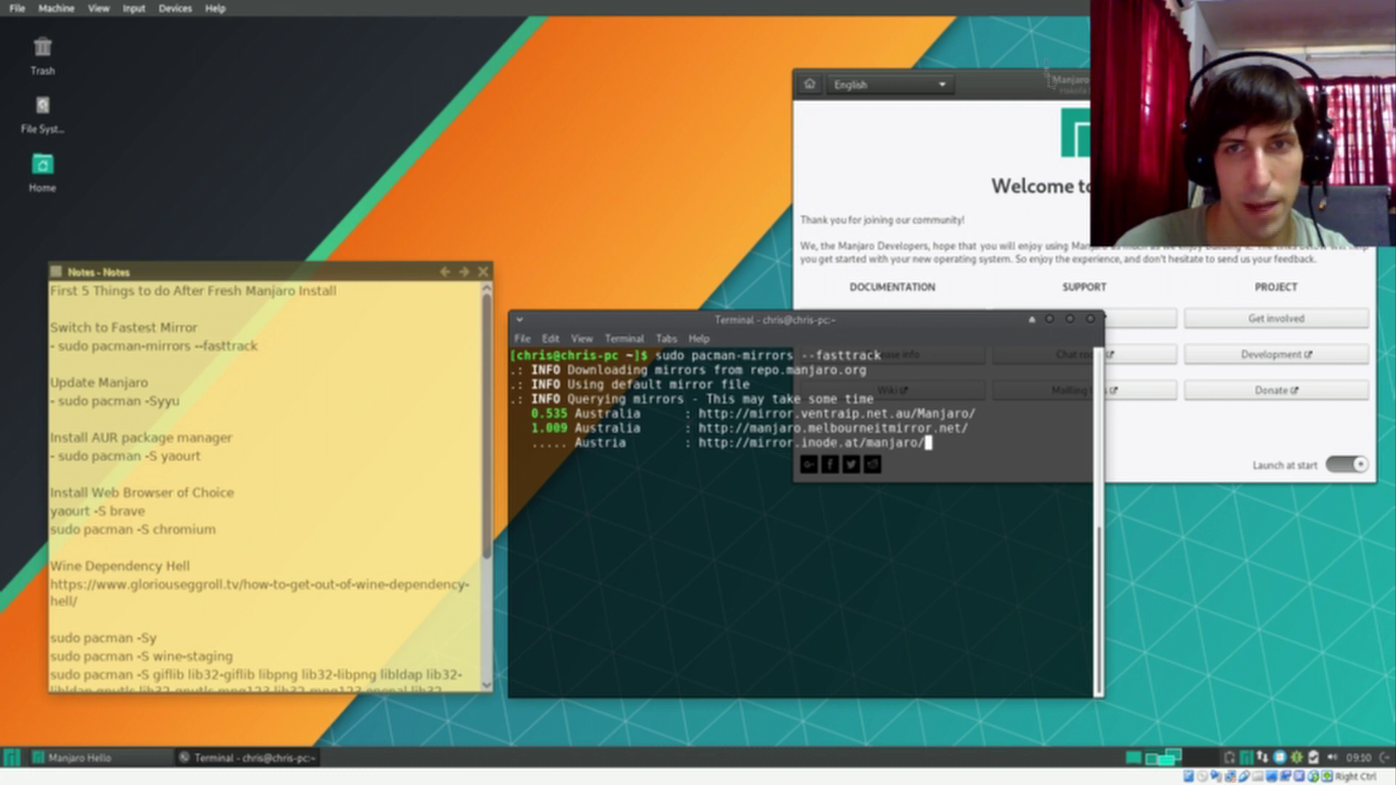
{"action": "left_click_drag", "start_coordinate": [1046, 73], "coordinate": [1065, 58]}
{"action": "left_click", "coordinate": [755, 328]}
{"action": "mouse_move", "coordinate": [826, 320]}
{"action": "left_mouse_down"}
{"action": "mouse_move", "coordinate": [842, 327]}
{"action": "mouse_move", "coordinate": [828, 340]}
{"action": "left_mouse_up"}
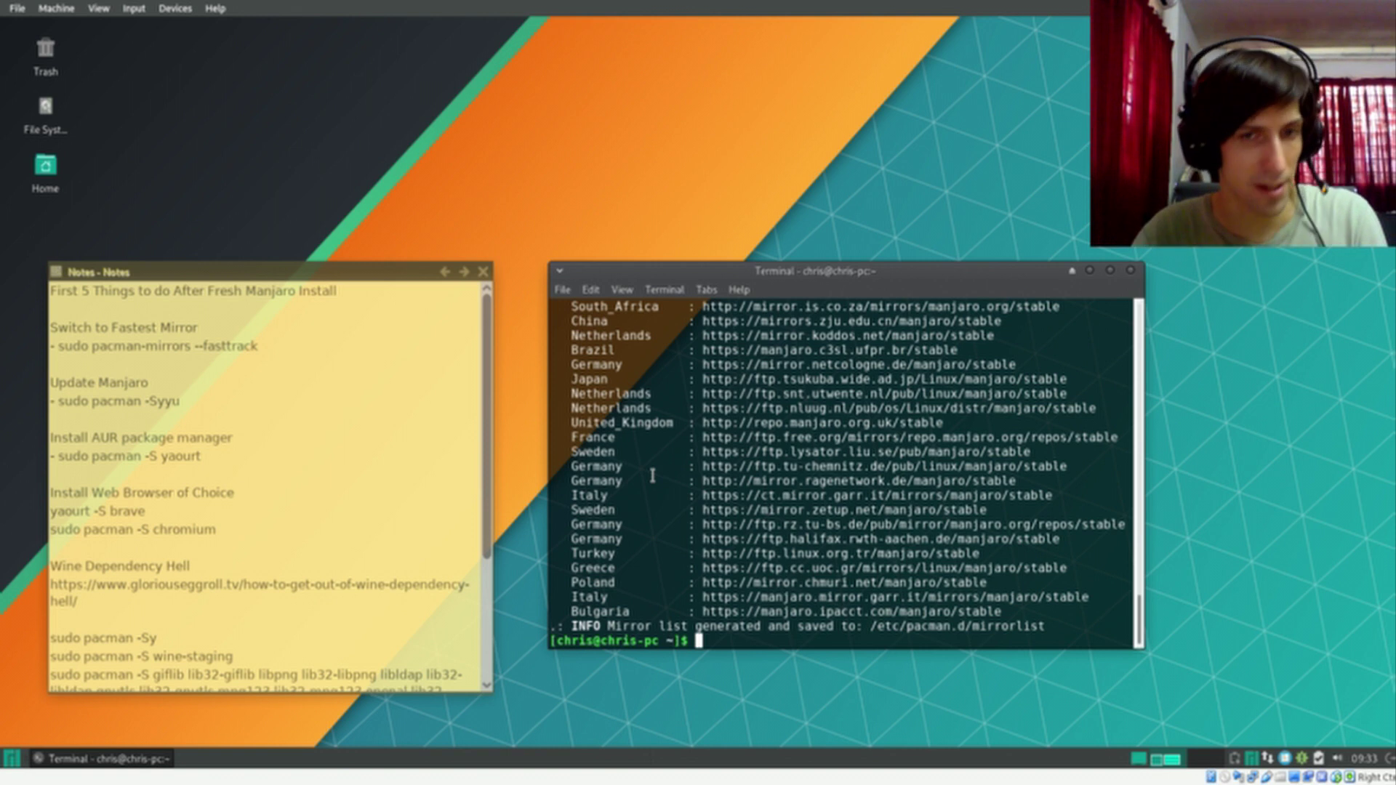
Step: Run sudo pacman -Syyu, resubmit the sudo password, and accept upgrading the eight packages
{"action": "type", "text": "sudo pacman -"}
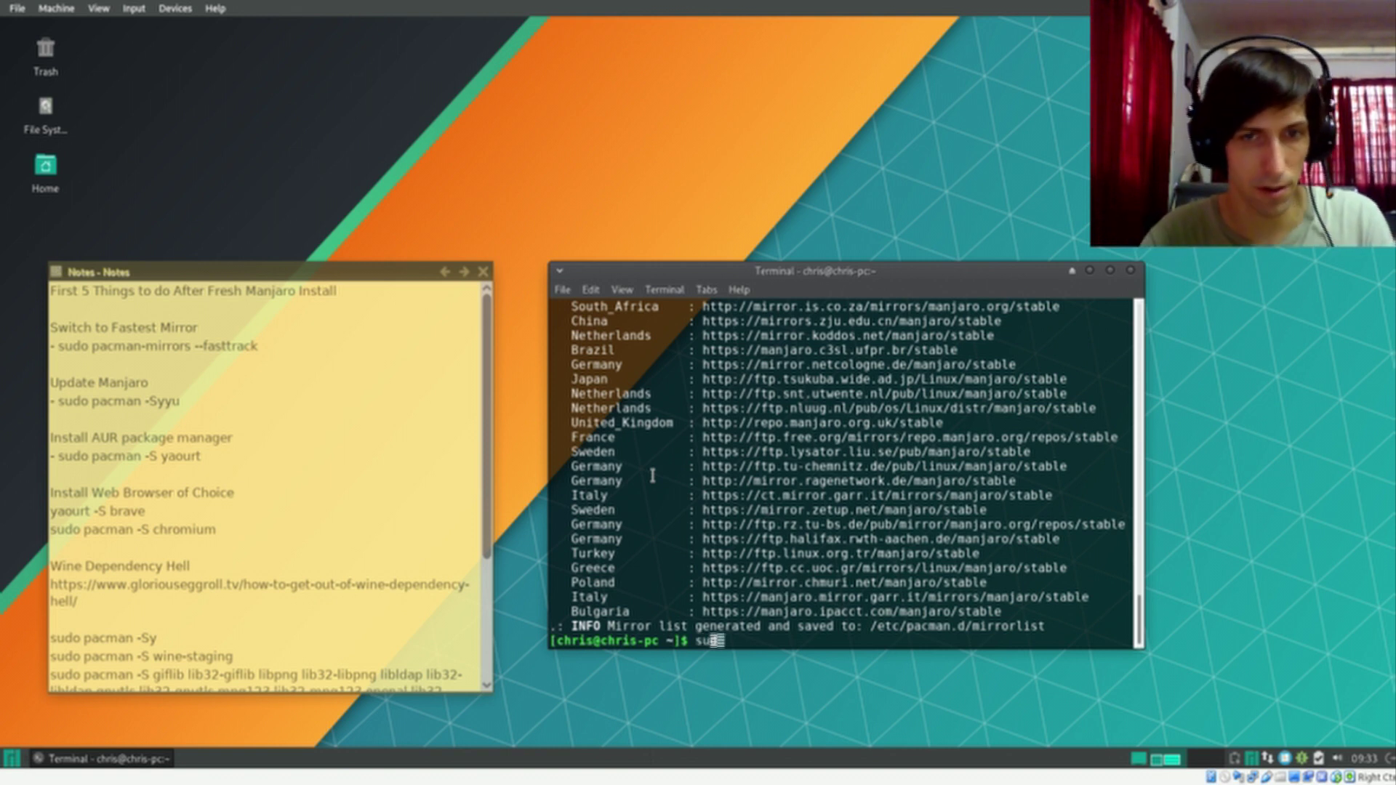
{"action": "type", "text": "Syyu"}
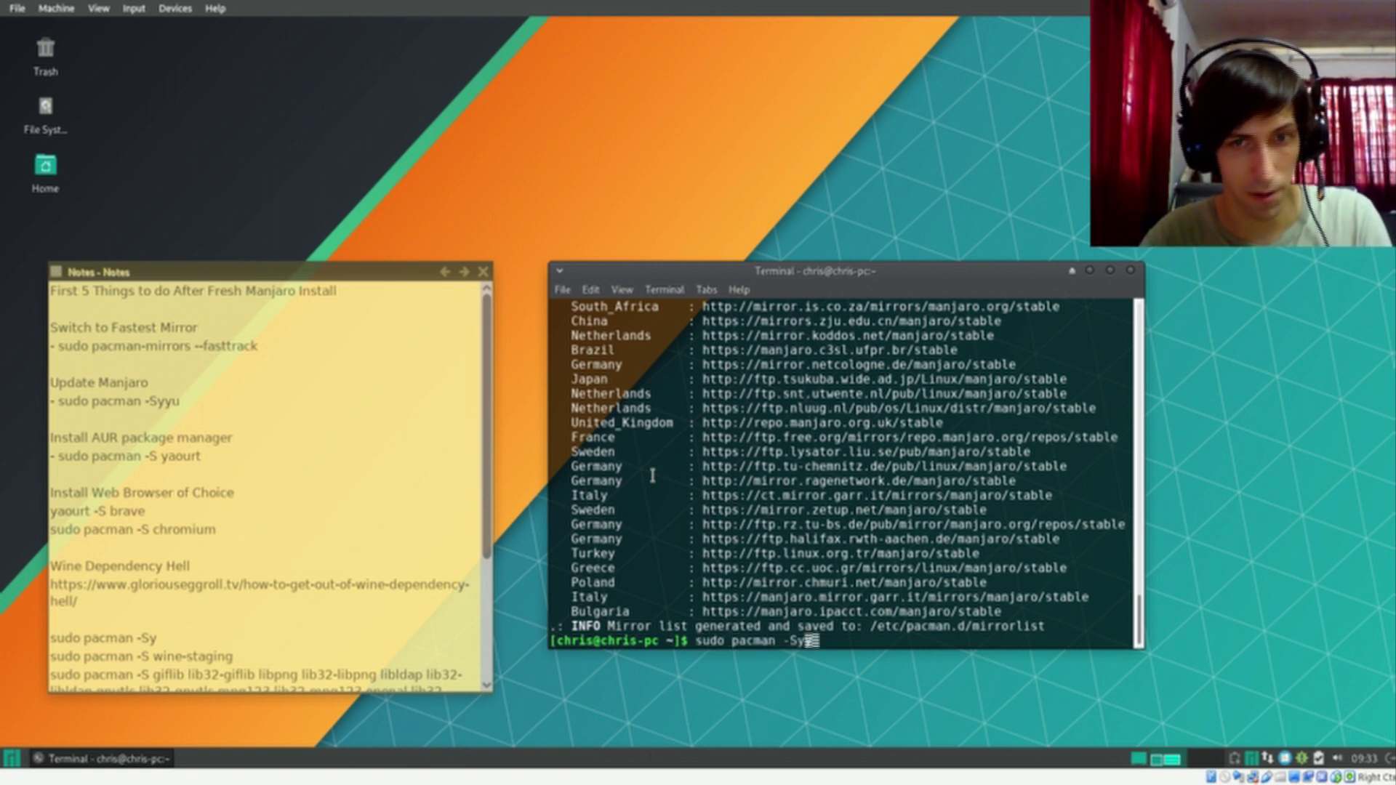
{"action": "key", "text": "Return"}
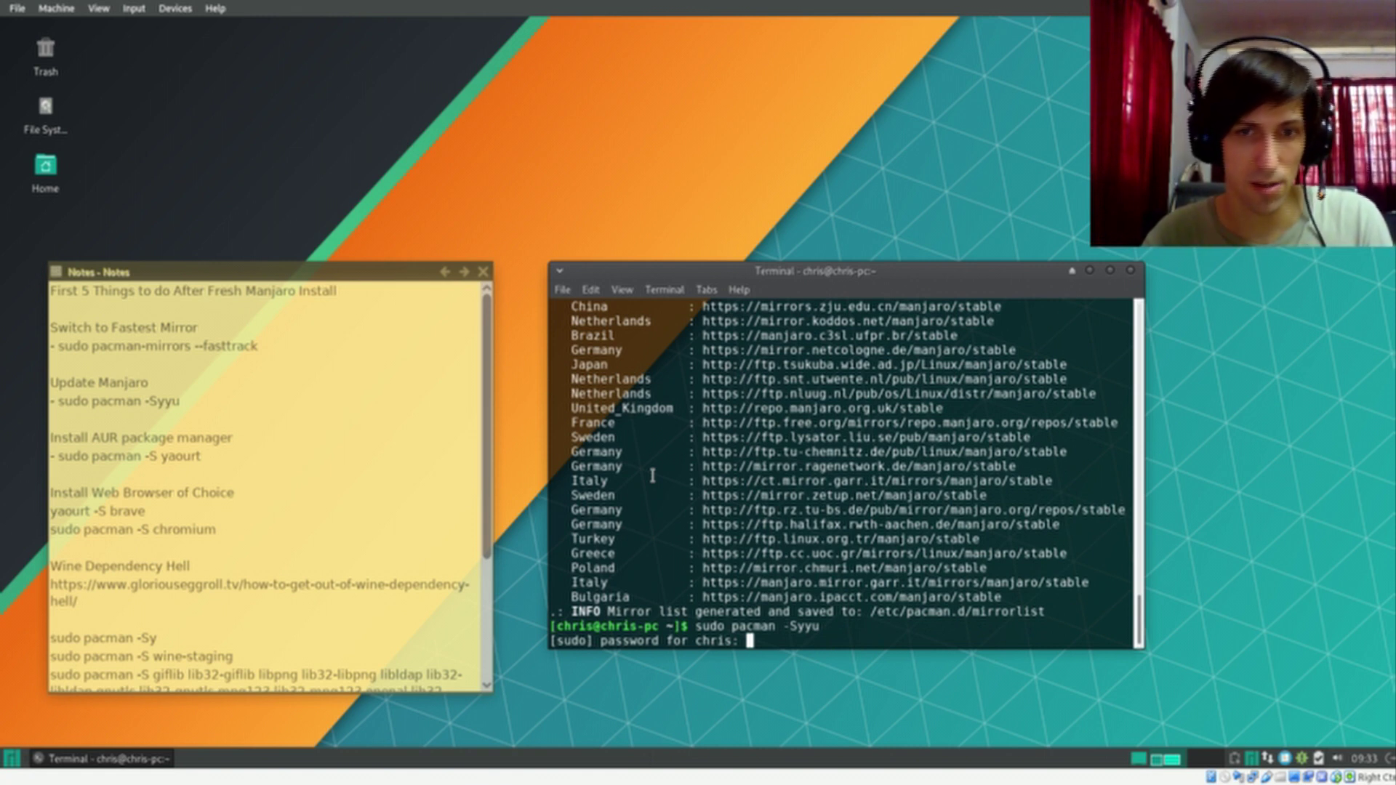
{"action": "key", "text": "Return"}
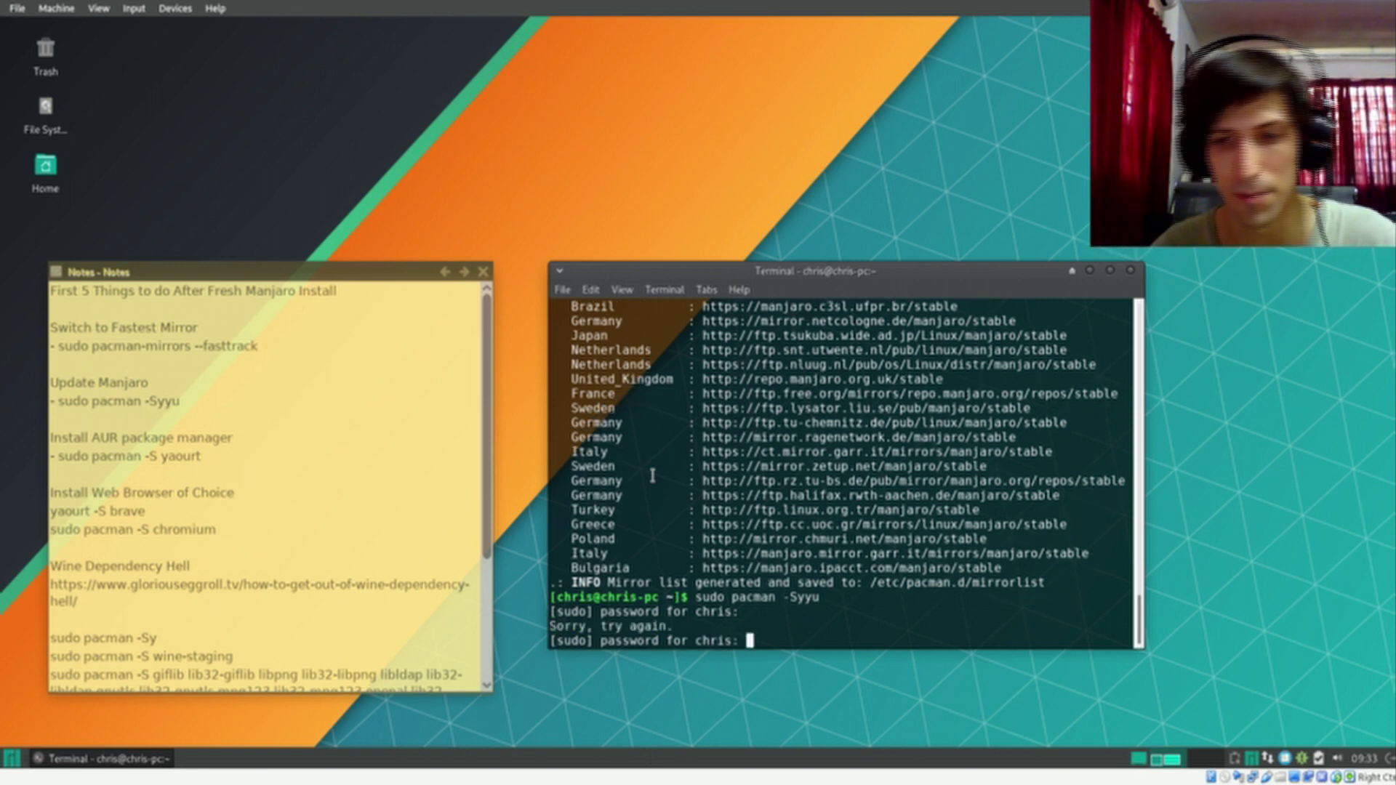
{"action": "key", "text": "Return"}
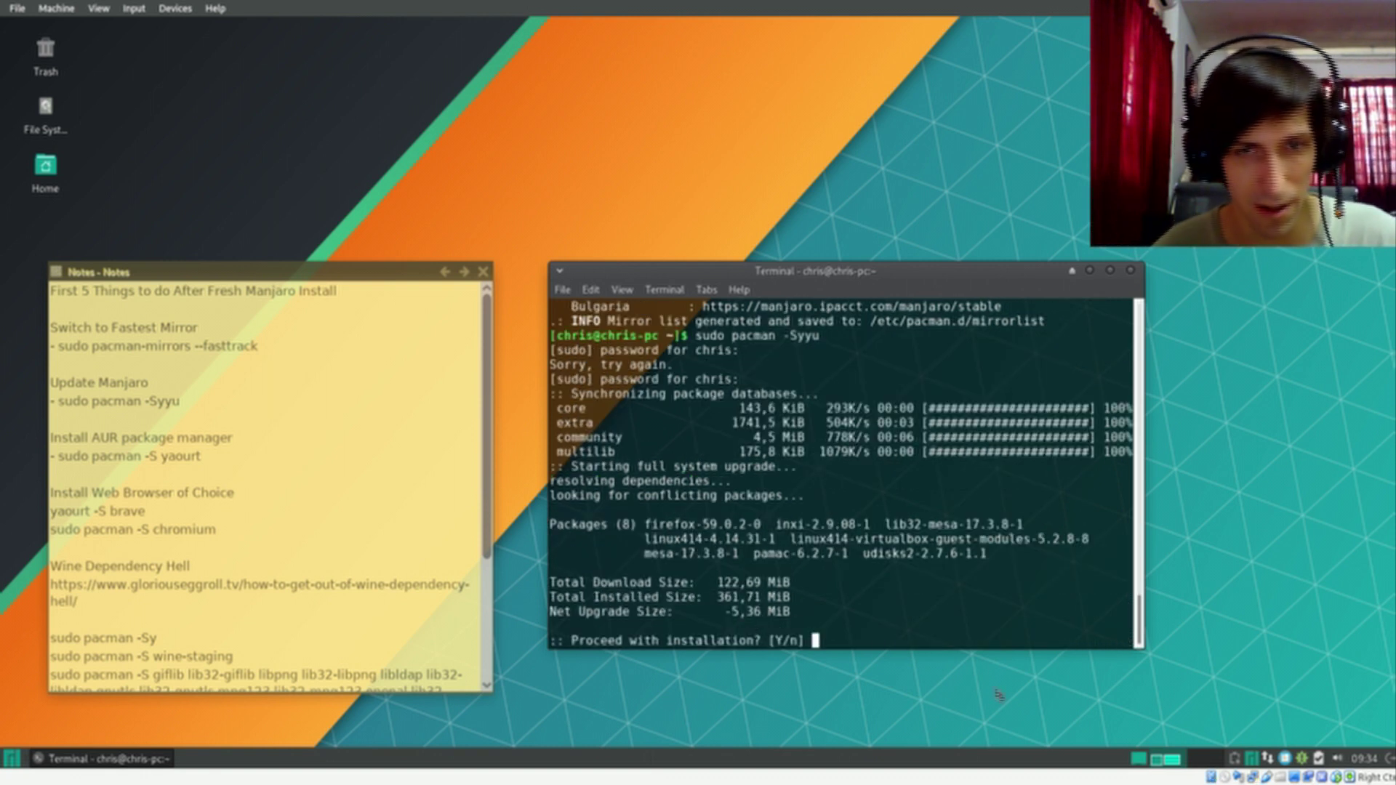
{"action": "key", "text": "Return"}
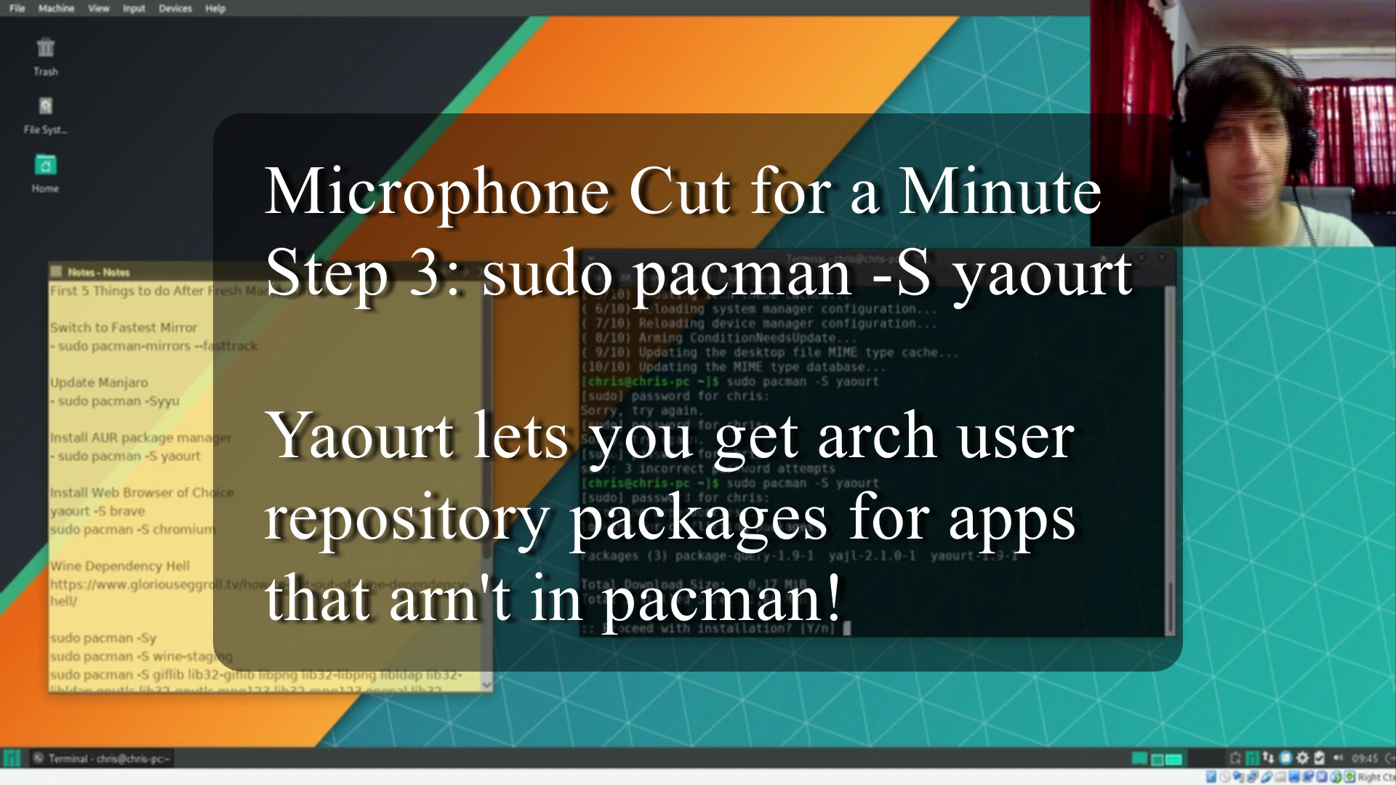
Step: Confirm the yaourt install and find the Brave install command in the notes
{"action": "key", "text": "Return"}
{"action": "scroll", "coordinate": [269, 473], "scroll_direction": "down", "scroll_amount": 1}
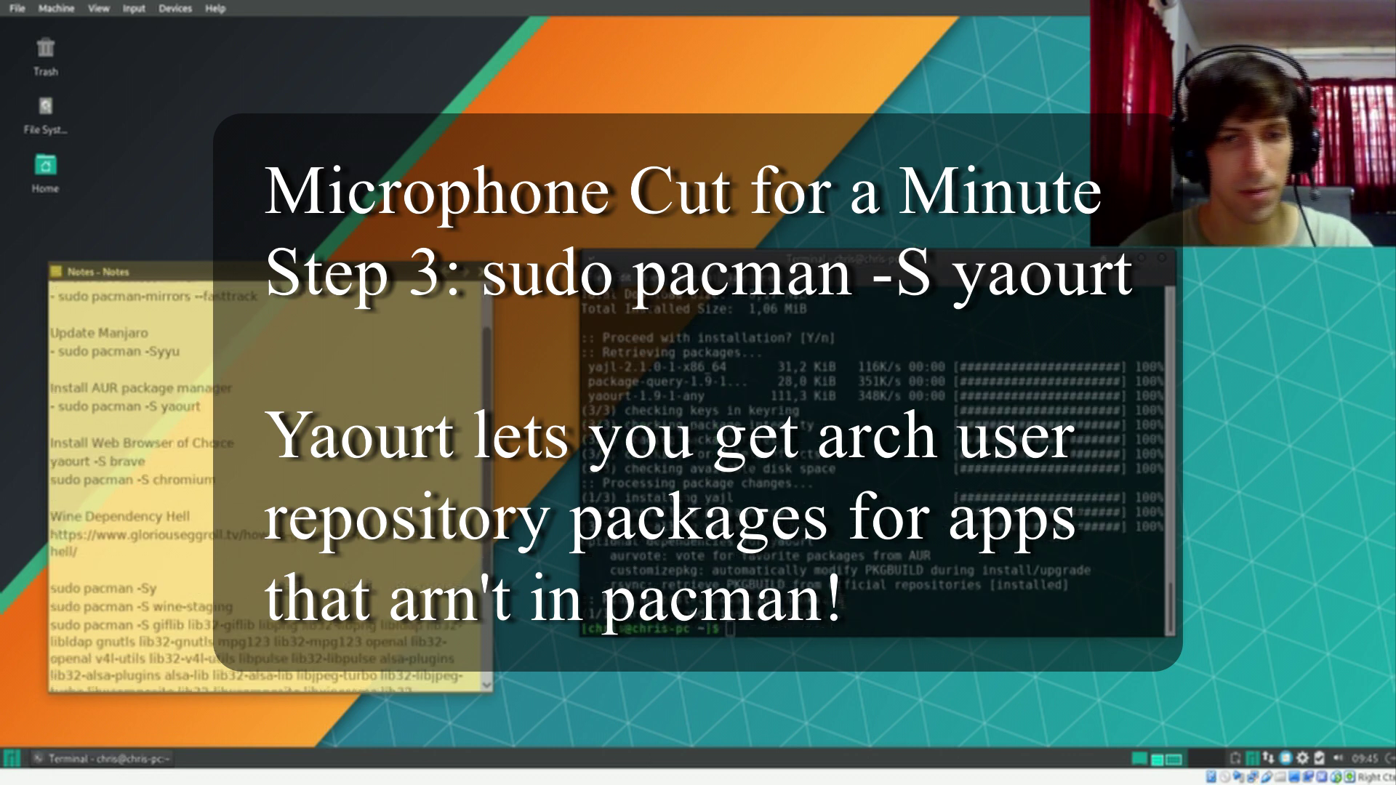
{"action": "left_click", "coordinate": [190, 516]}
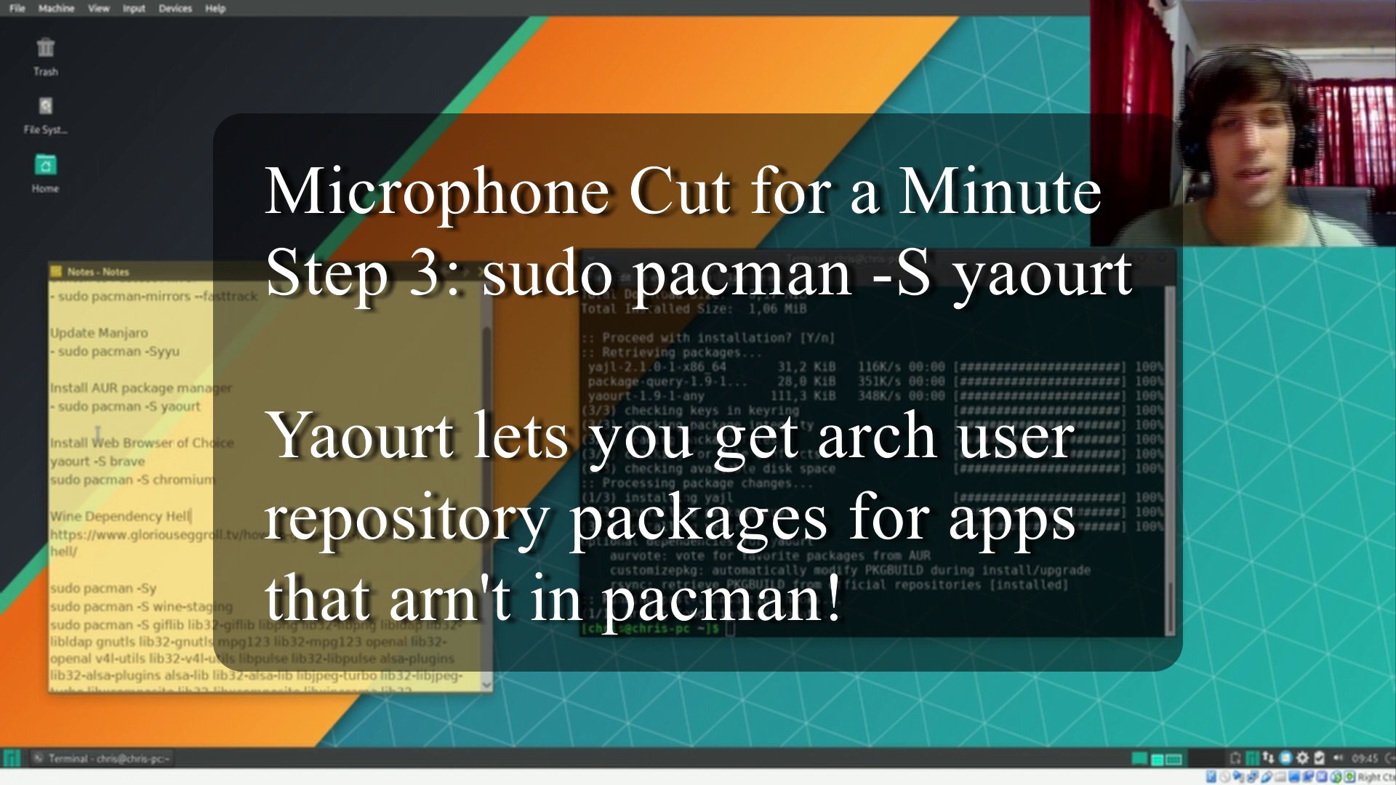
{"action": "left_click_drag", "start_coordinate": [149, 462], "coordinate": [50, 462]}
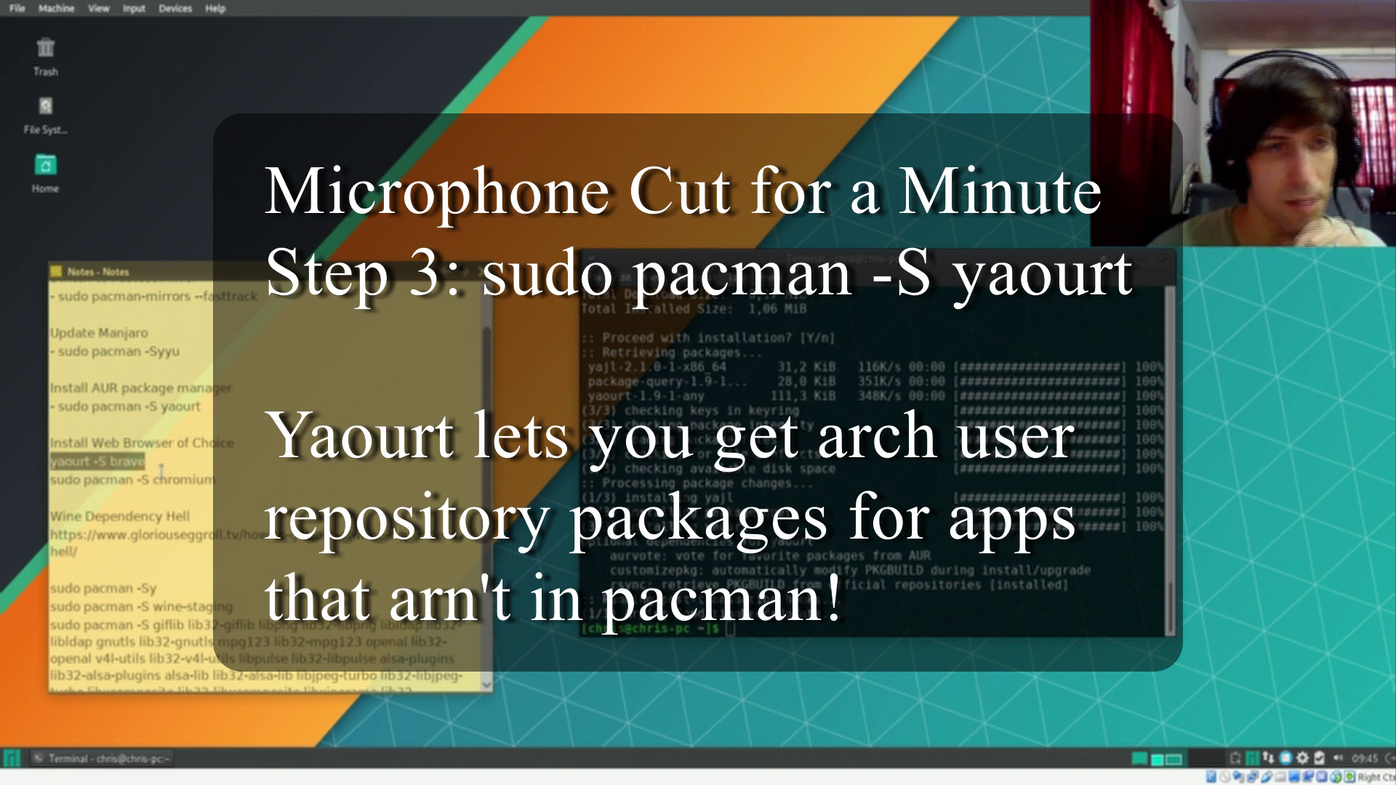
{"action": "left_click", "coordinate": [64, 487]}
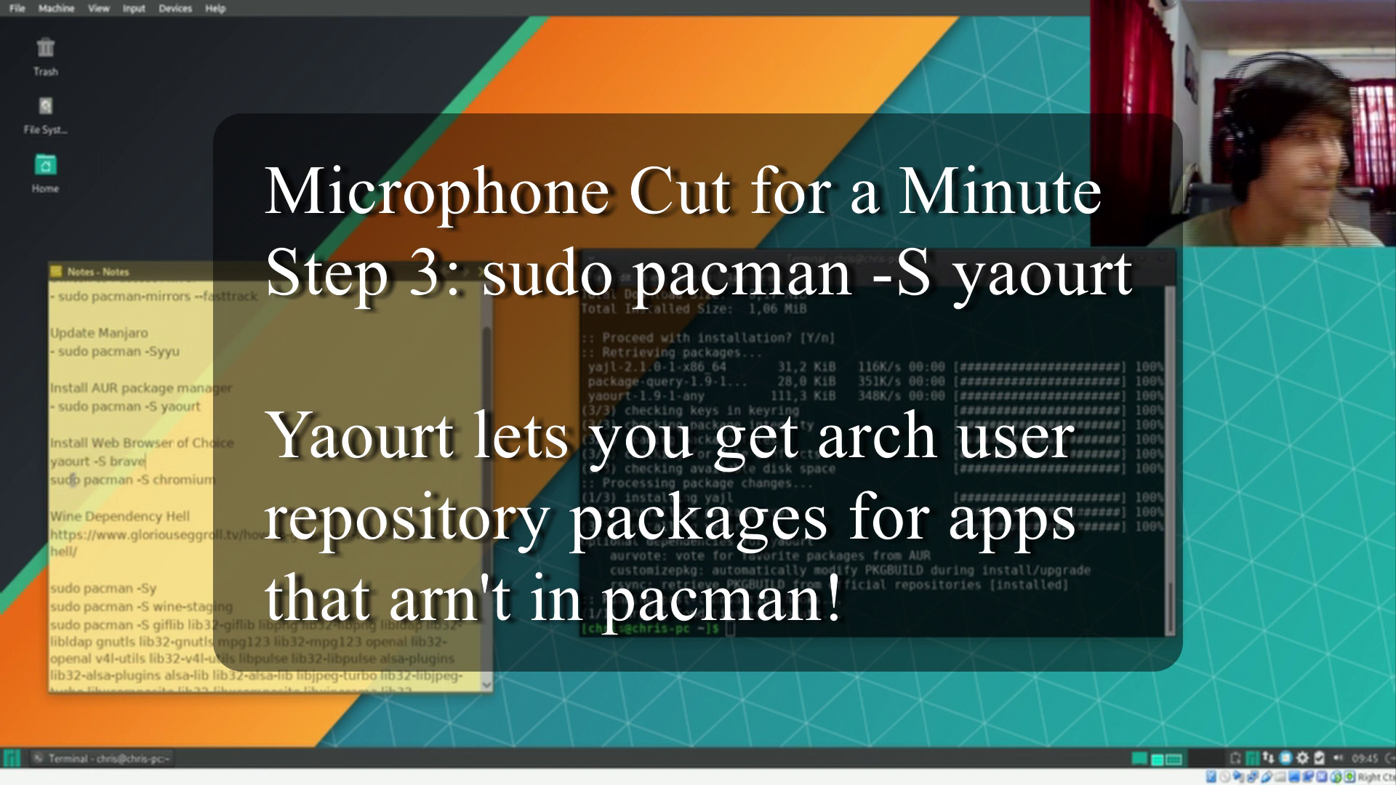
Step: Mark the Brave line in the notes and run yaourt -S brave in the terminal
{"action": "left_click", "coordinate": [195, 466]}
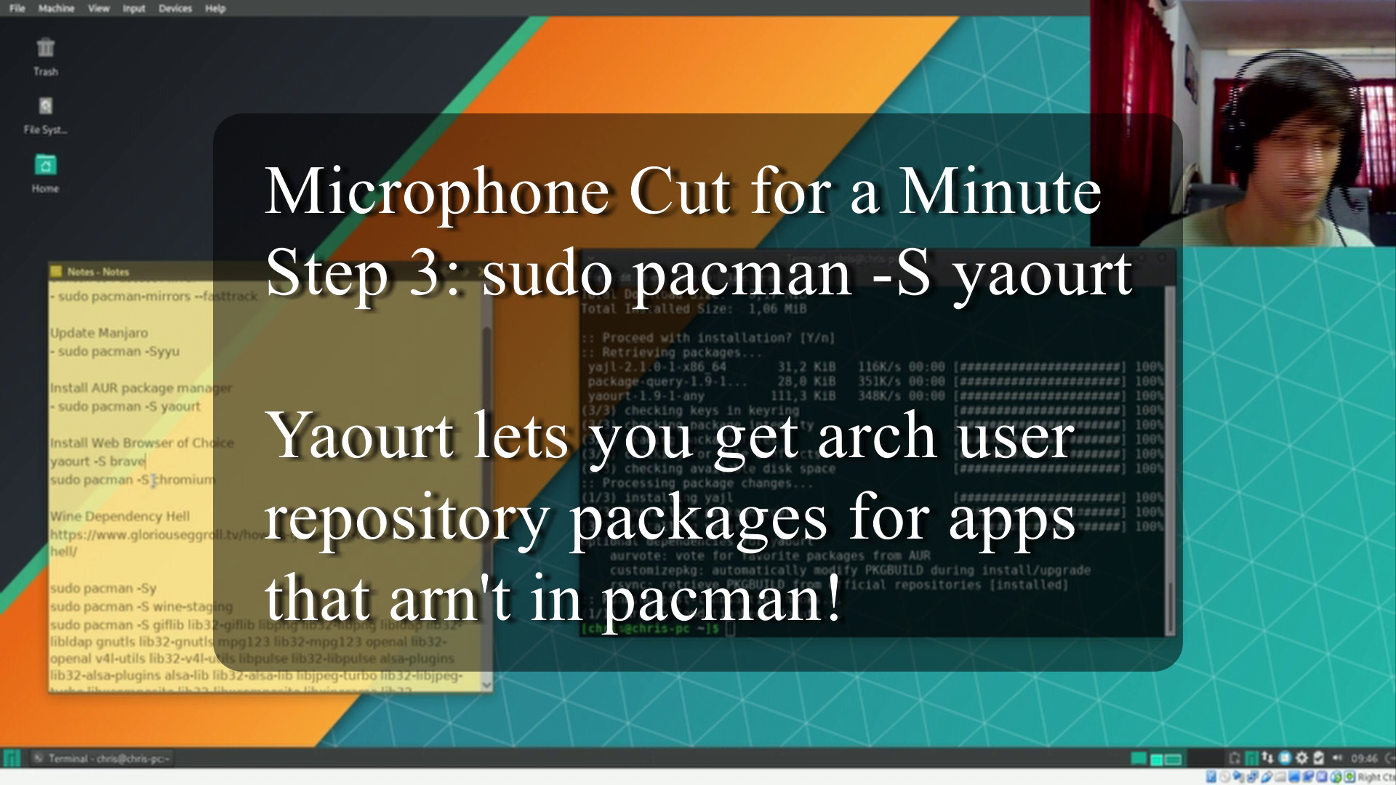
{"action": "left_click", "coordinate": [857, 469]}
{"action": "type", "text": "yaourt -S brave"}
{"action": "key", "text": "Return"}
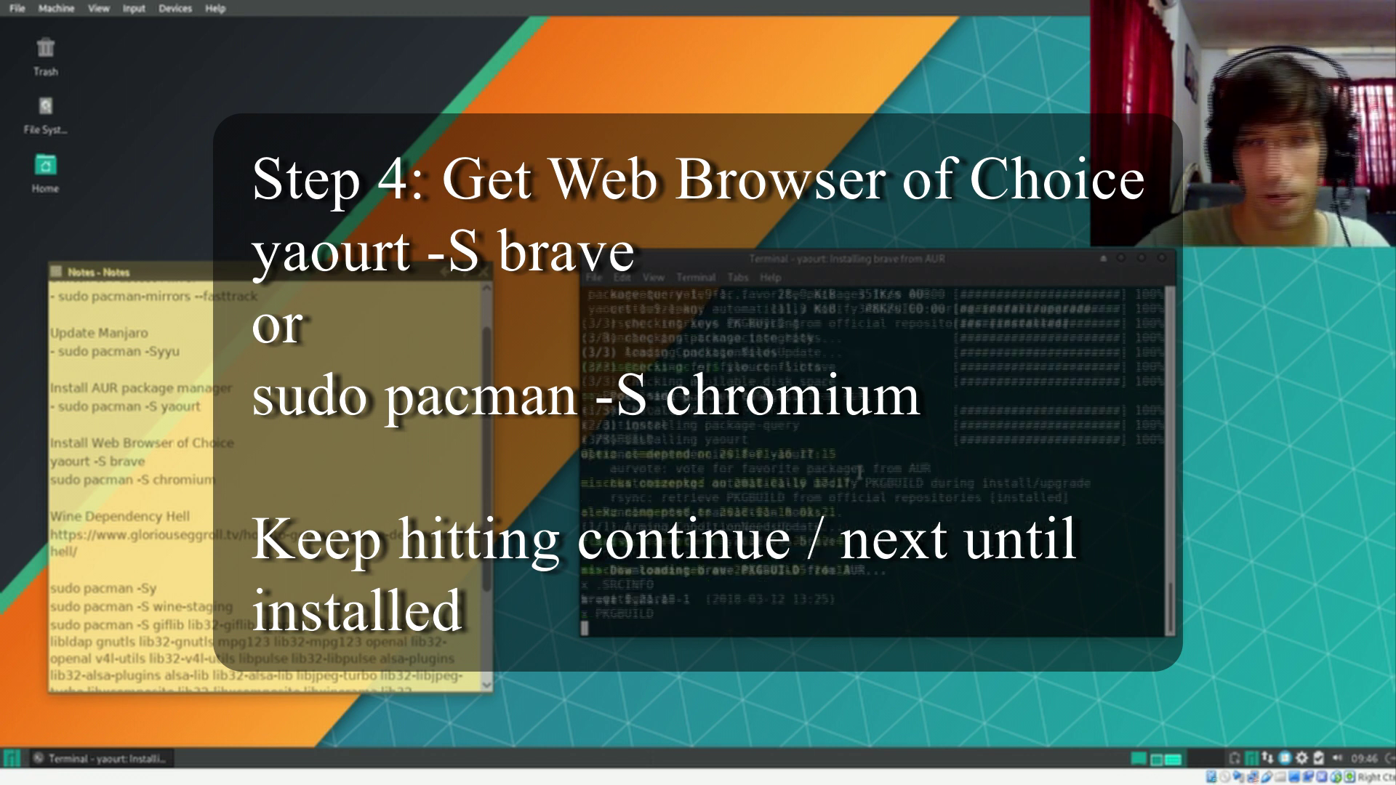
Step: Decline editing the brave PKGBUILD, continue the build, and approve installing its build dependencies
{"action": "type", "text": "n"}
{"action": "key", "text": "Return"}
{"action": "type", "text": "y"}
{"action": "key", "text": "Return"}
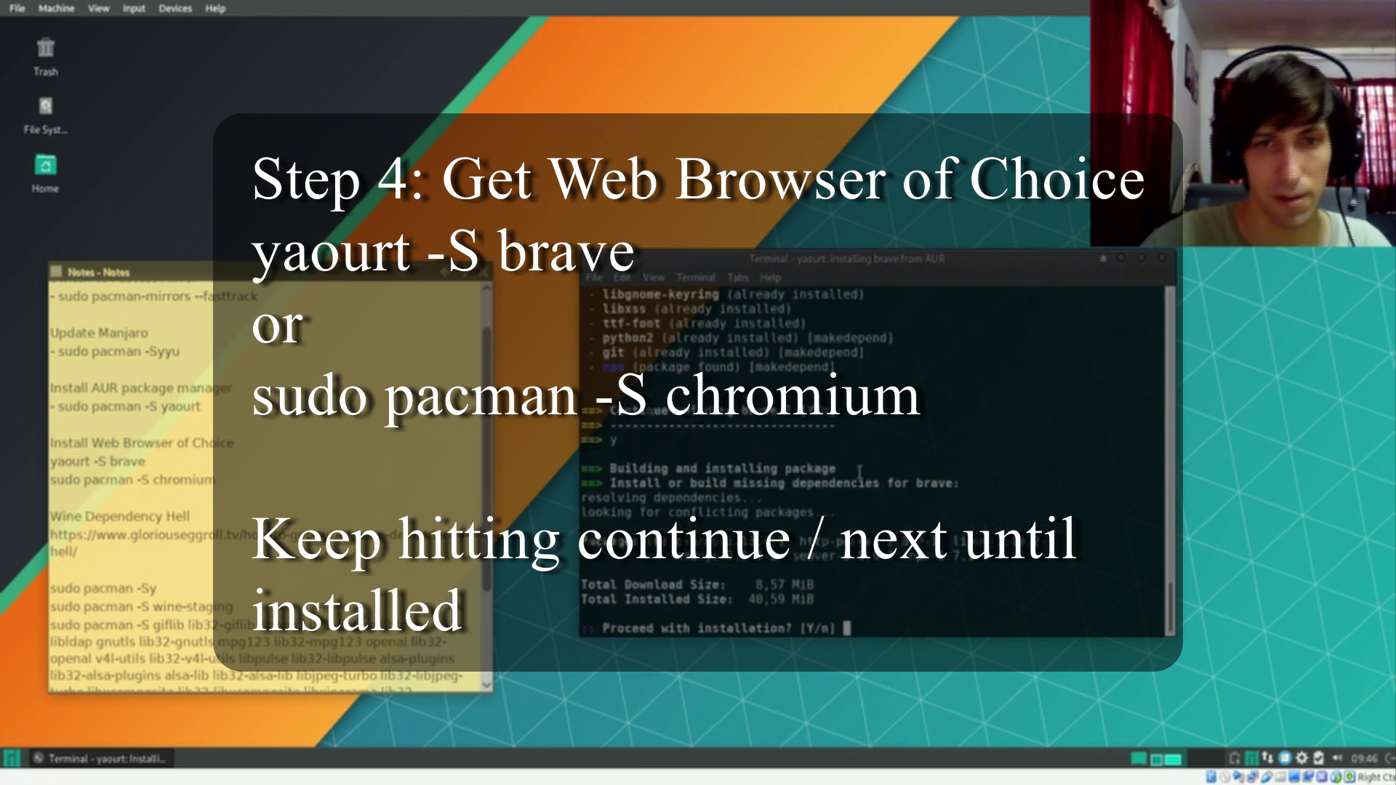
{"action": "key", "text": "Return"}
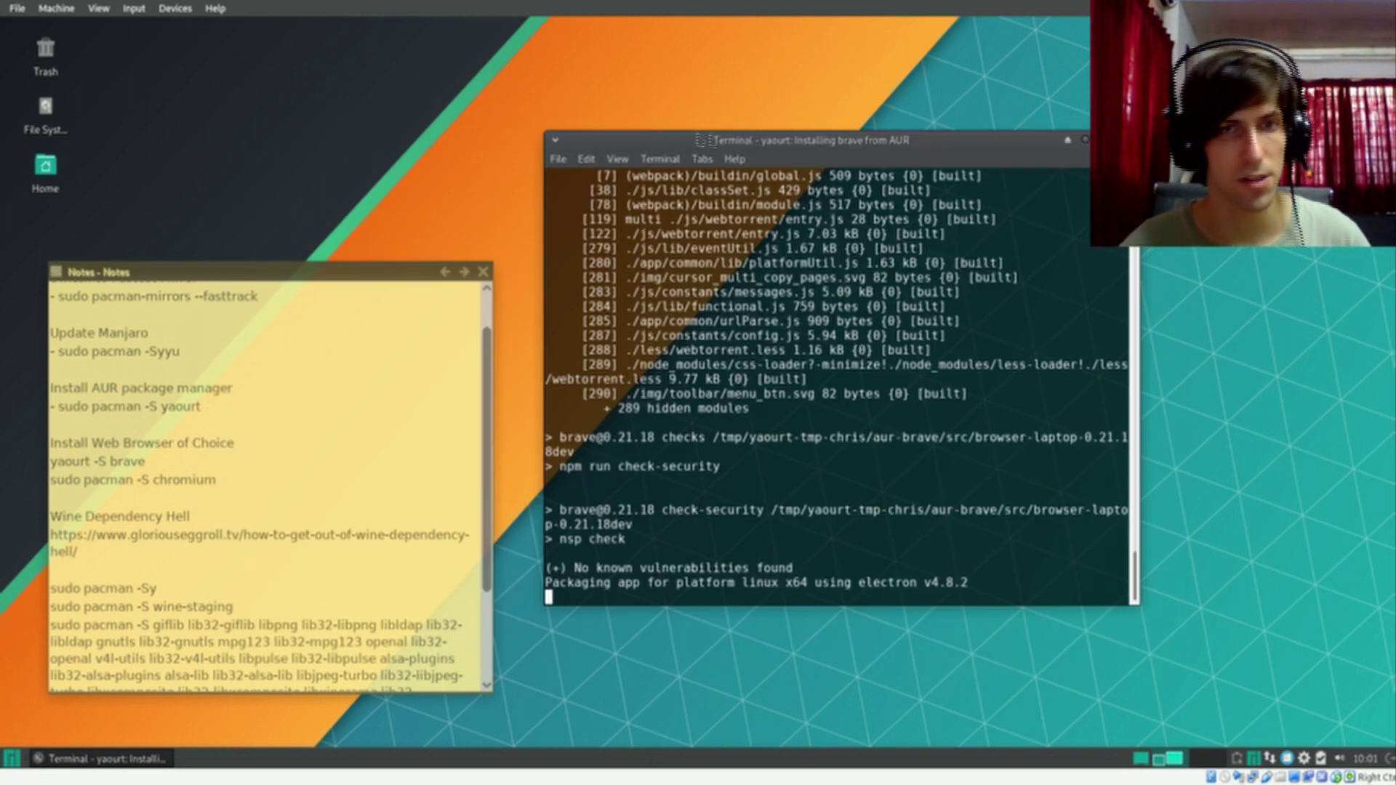
Step: Open a second terminal via File > Open Terminal, move it right of the notes, and minimize the Brave one
{"action": "left_click", "coordinate": [580, 164]}
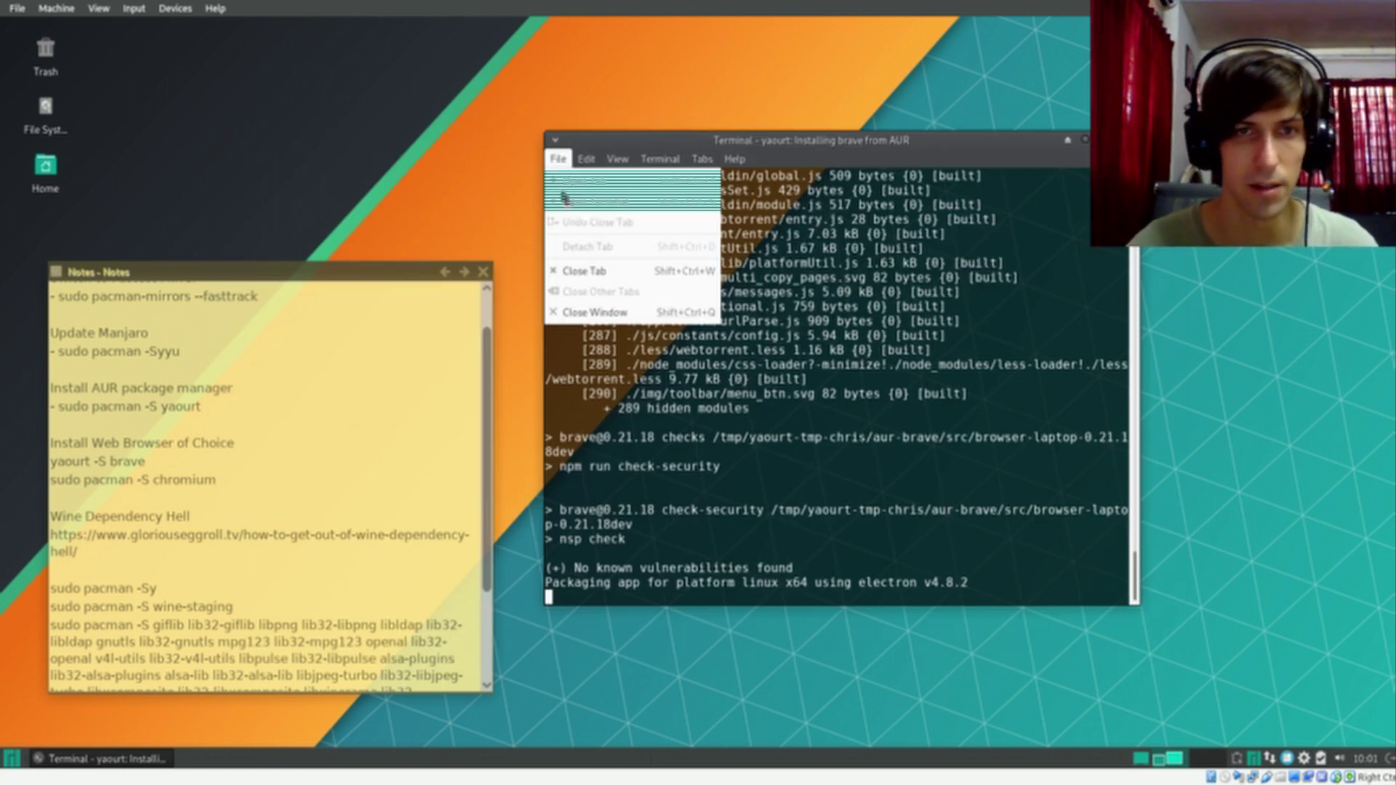
{"action": "left_click", "coordinate": [603, 202]}
{"action": "left_click_drag", "start_coordinate": [716, 197], "coordinate": [863, 189]}
{"action": "left_click", "coordinate": [1083, 140]}
{"action": "scroll", "coordinate": [318, 424], "scroll_direction": "down", "scroll_amount": 3}
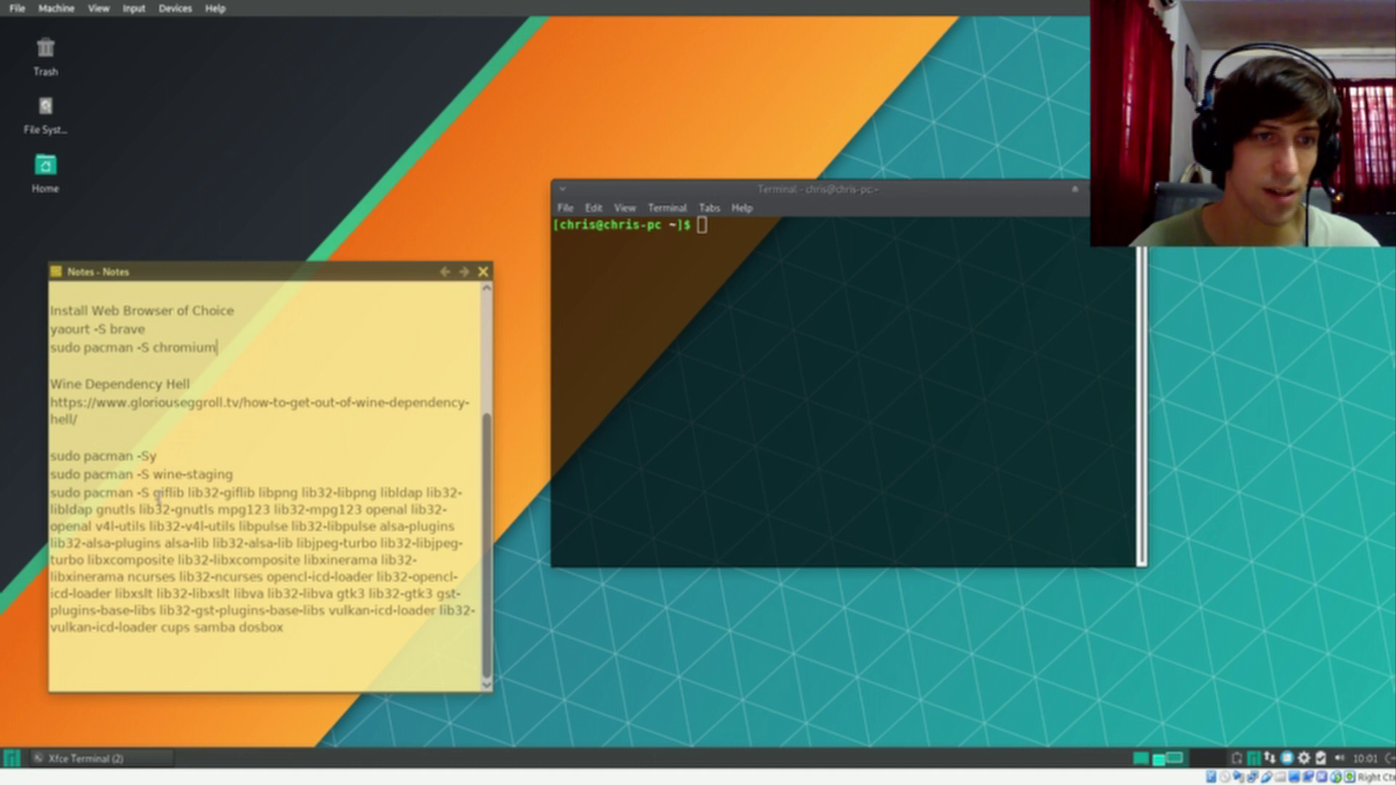
Step: Review the Wine dependency library list and highlight the wine-staging command in the notes
{"action": "left_click_drag", "start_coordinate": [158, 498], "coordinate": [372, 639]}
{"action": "left_click", "coordinate": [364, 641]}
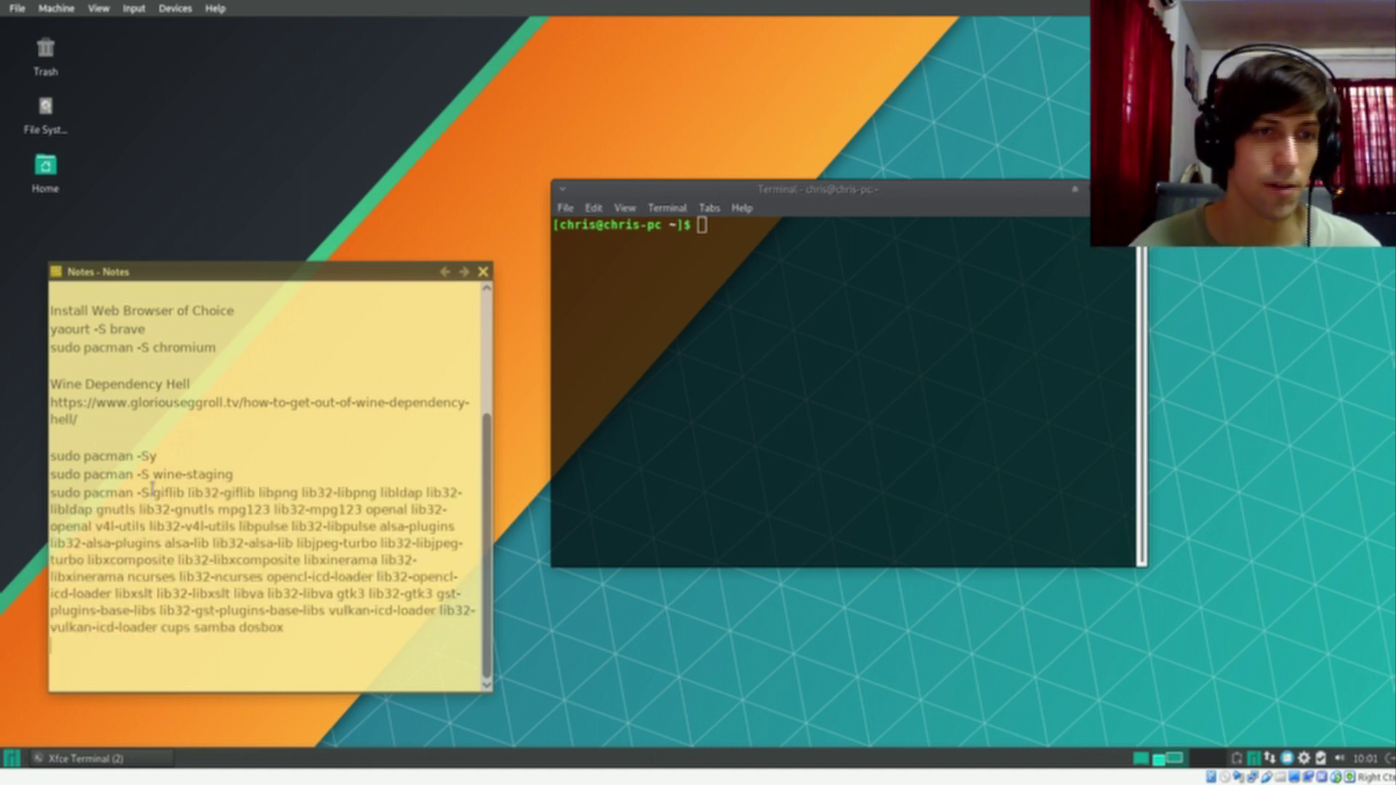
{"action": "left_click_drag", "start_coordinate": [153, 493], "coordinate": [334, 629]}
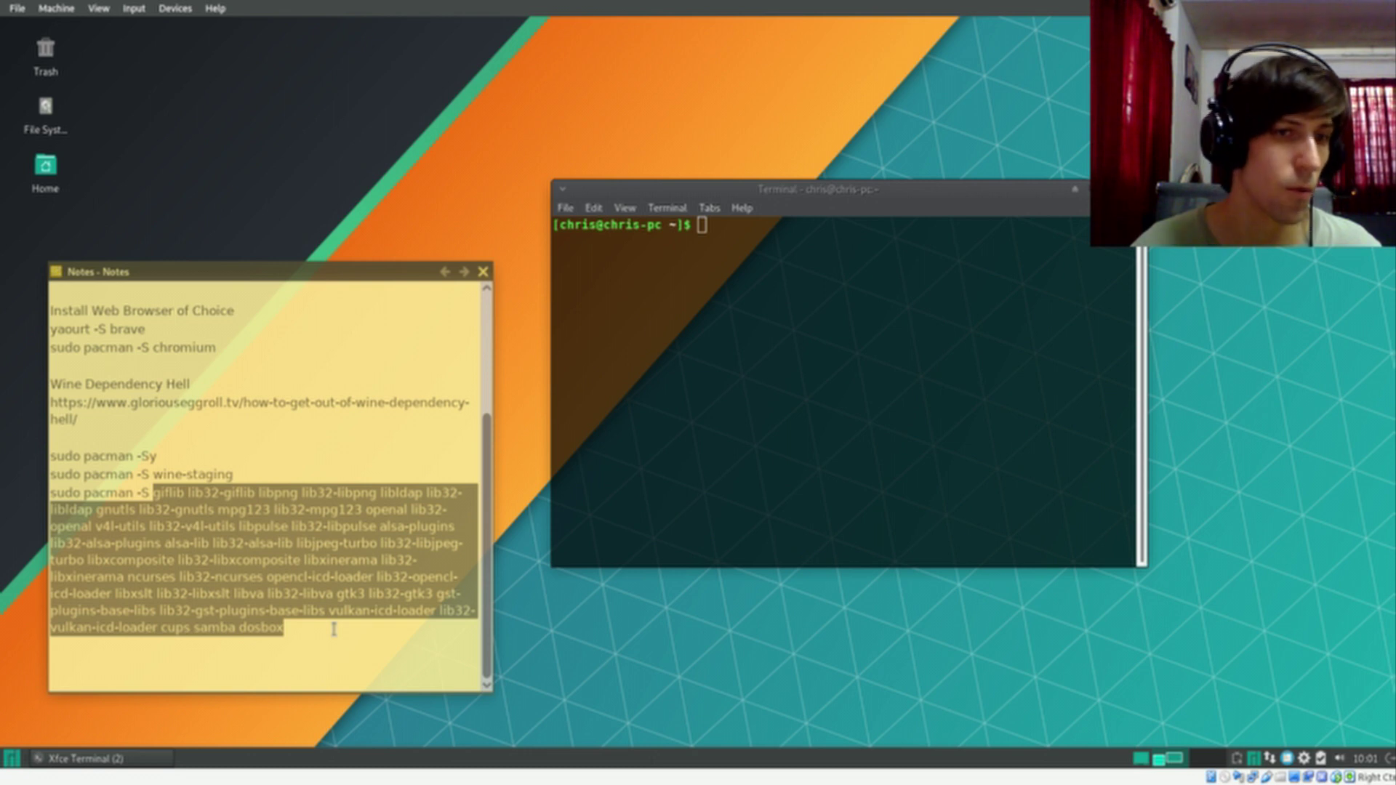
{"action": "left_click", "coordinate": [333, 629]}
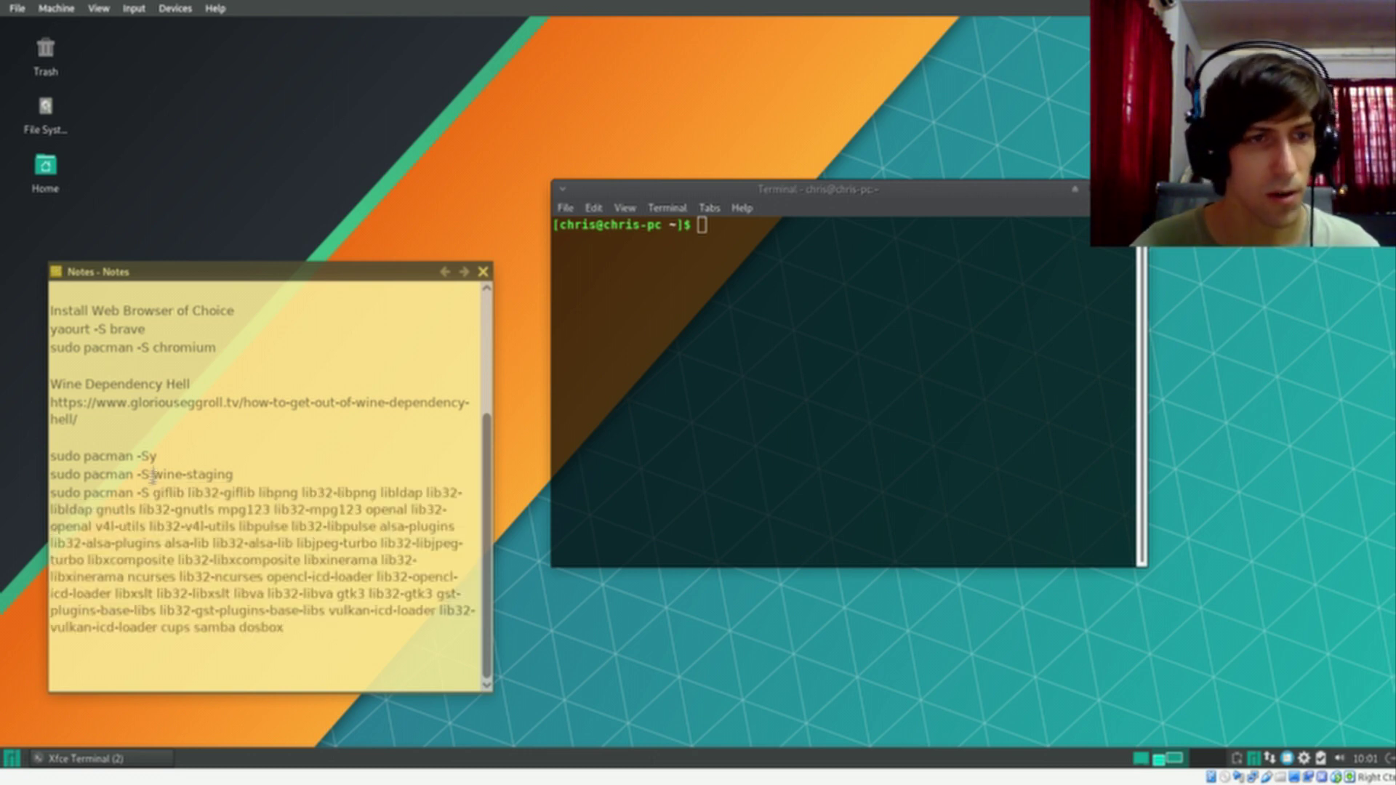
{"action": "left_click_drag", "start_coordinate": [52, 476], "coordinate": [235, 474]}
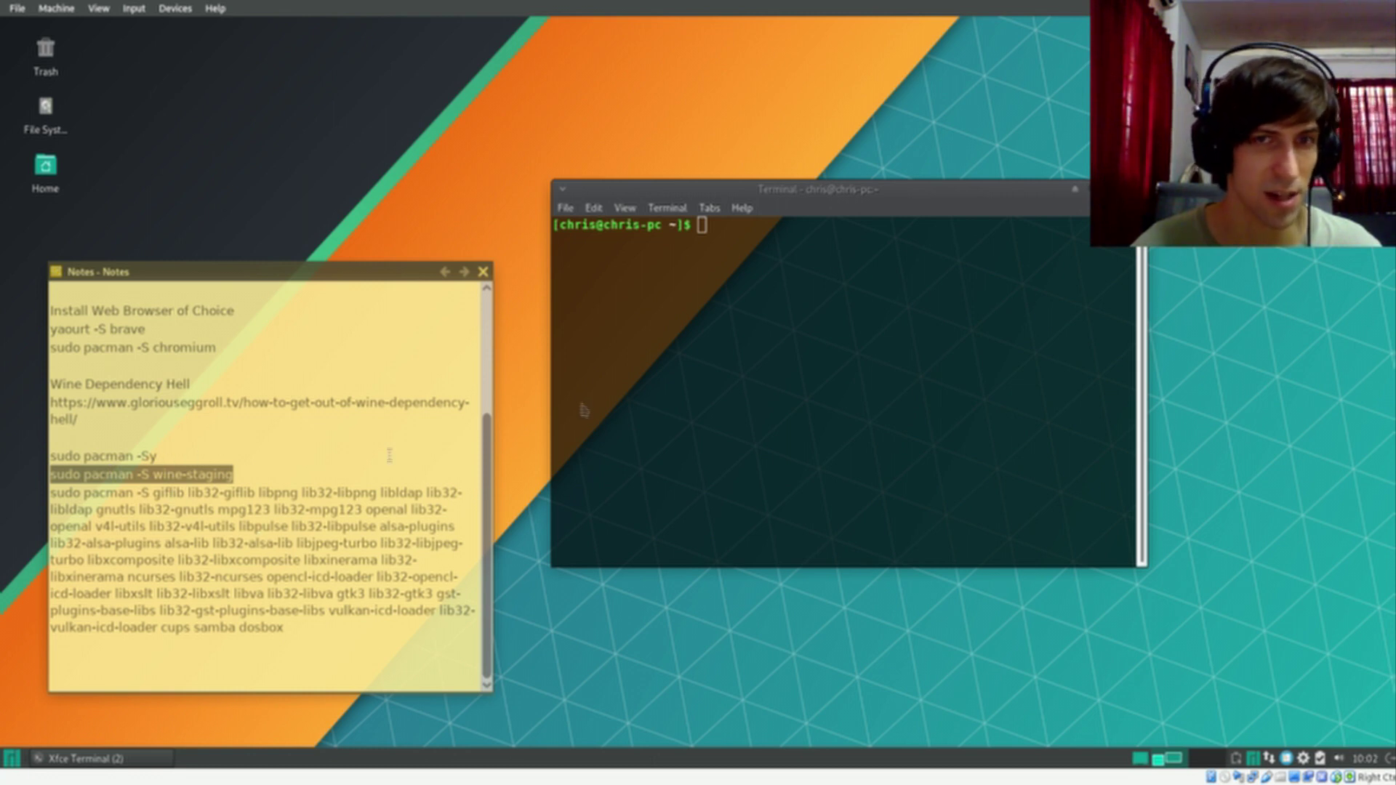
Step: Run sudo pacman -S wine-staging, resubmit the password, and confirm downloading its 16 packages
{"action": "left_click", "coordinate": [801, 381]}
{"action": "type", "text": "sudo "}
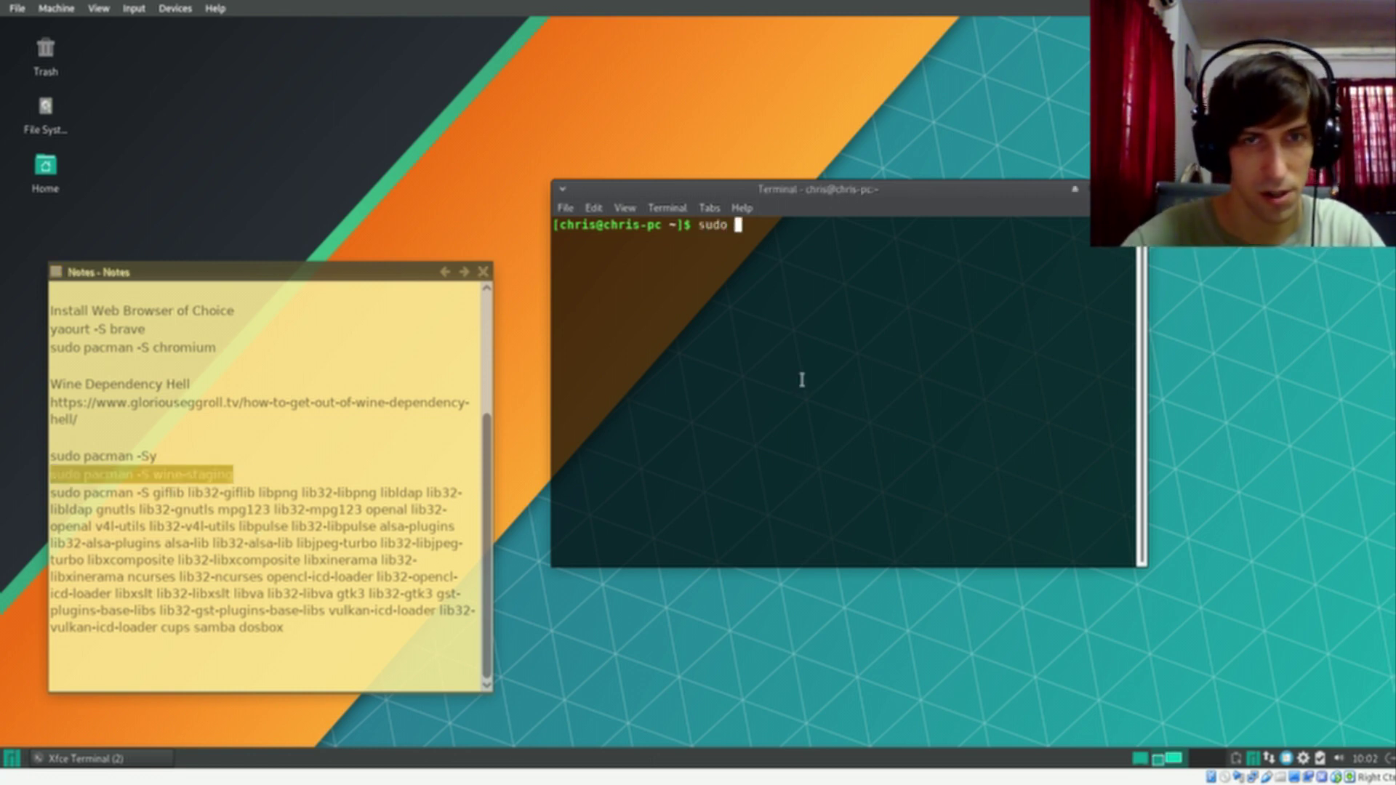
{"action": "type", "text": "pacman -S "}
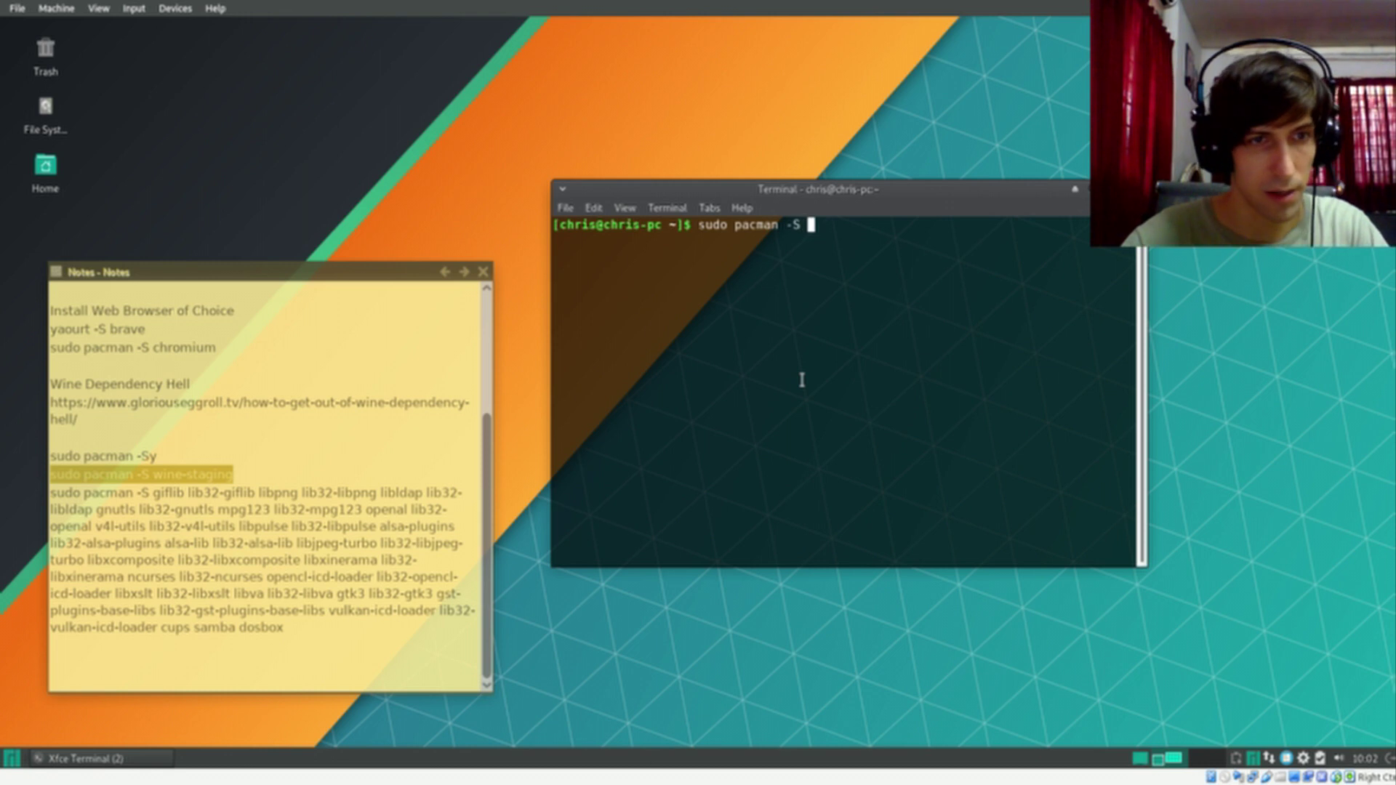
{"action": "type", "text": "wine-staging"}
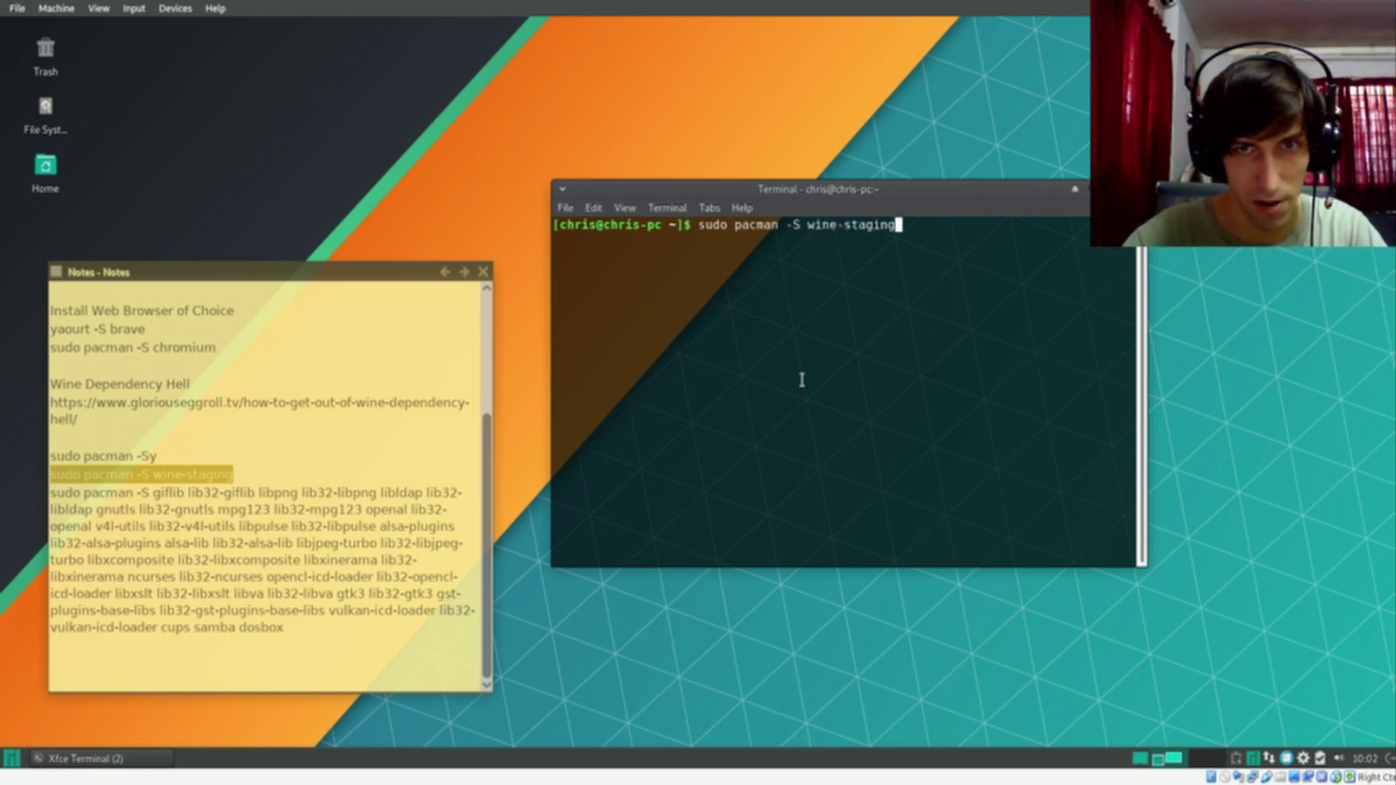
{"action": "key", "text": "Return"}
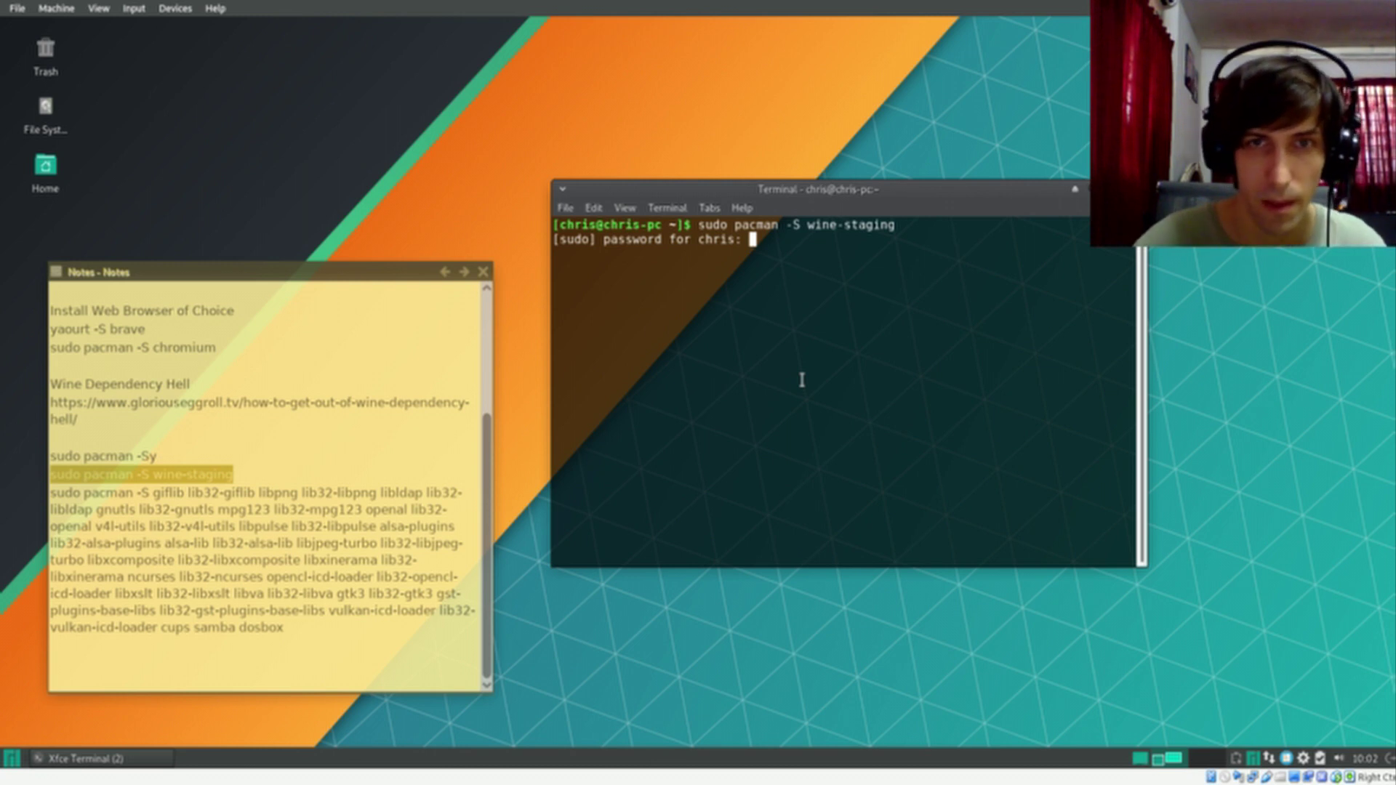
{"action": "key", "text": "Return"}
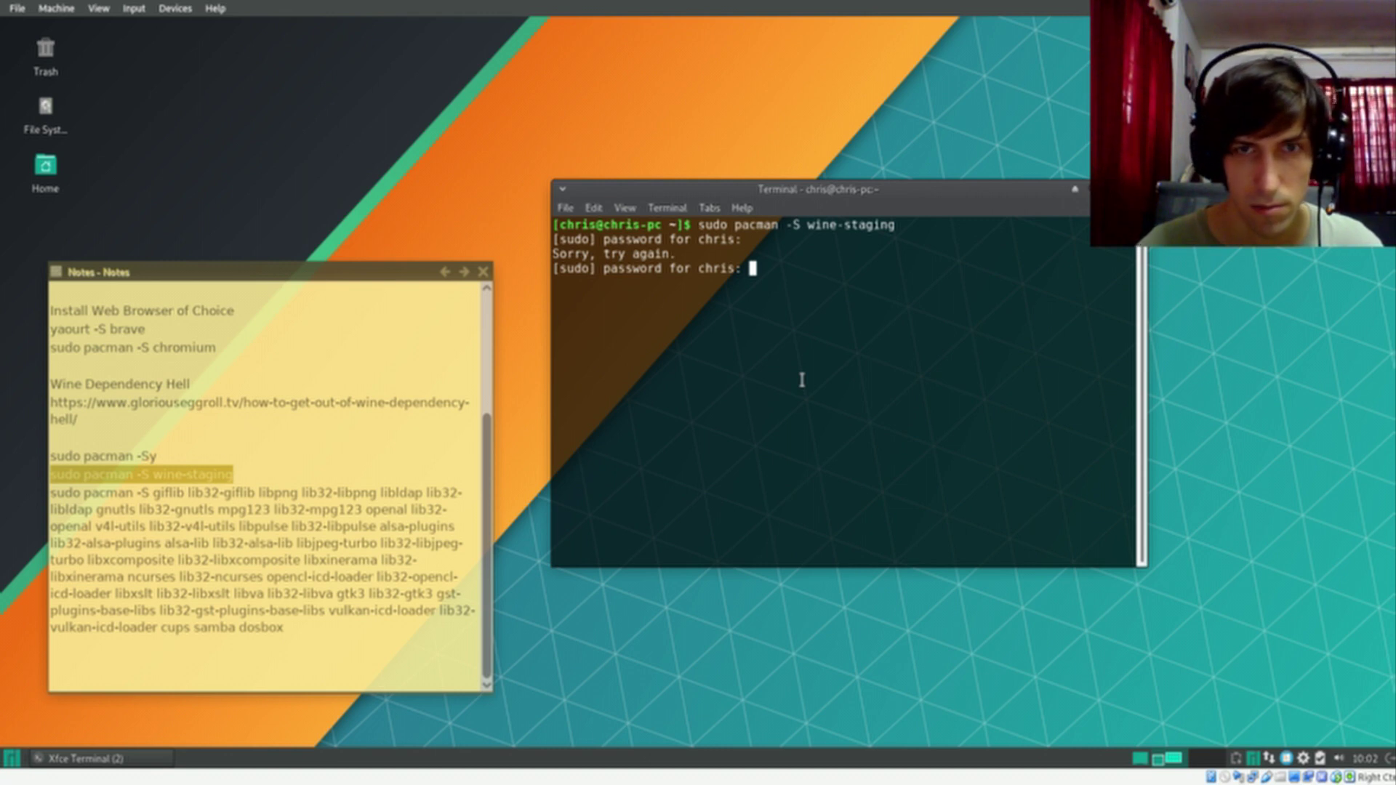
{"action": "key", "text": "Return"}
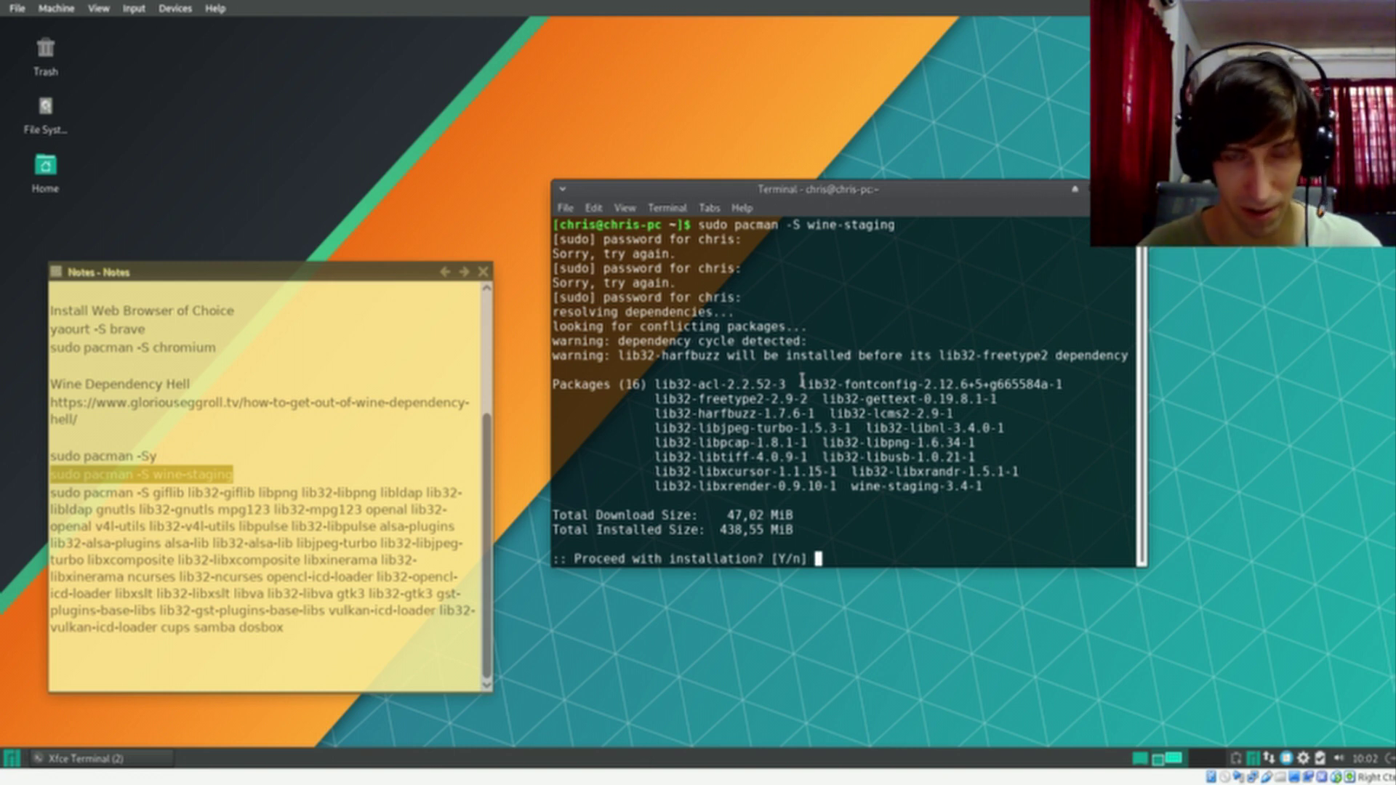
{"action": "key", "text": "Return"}
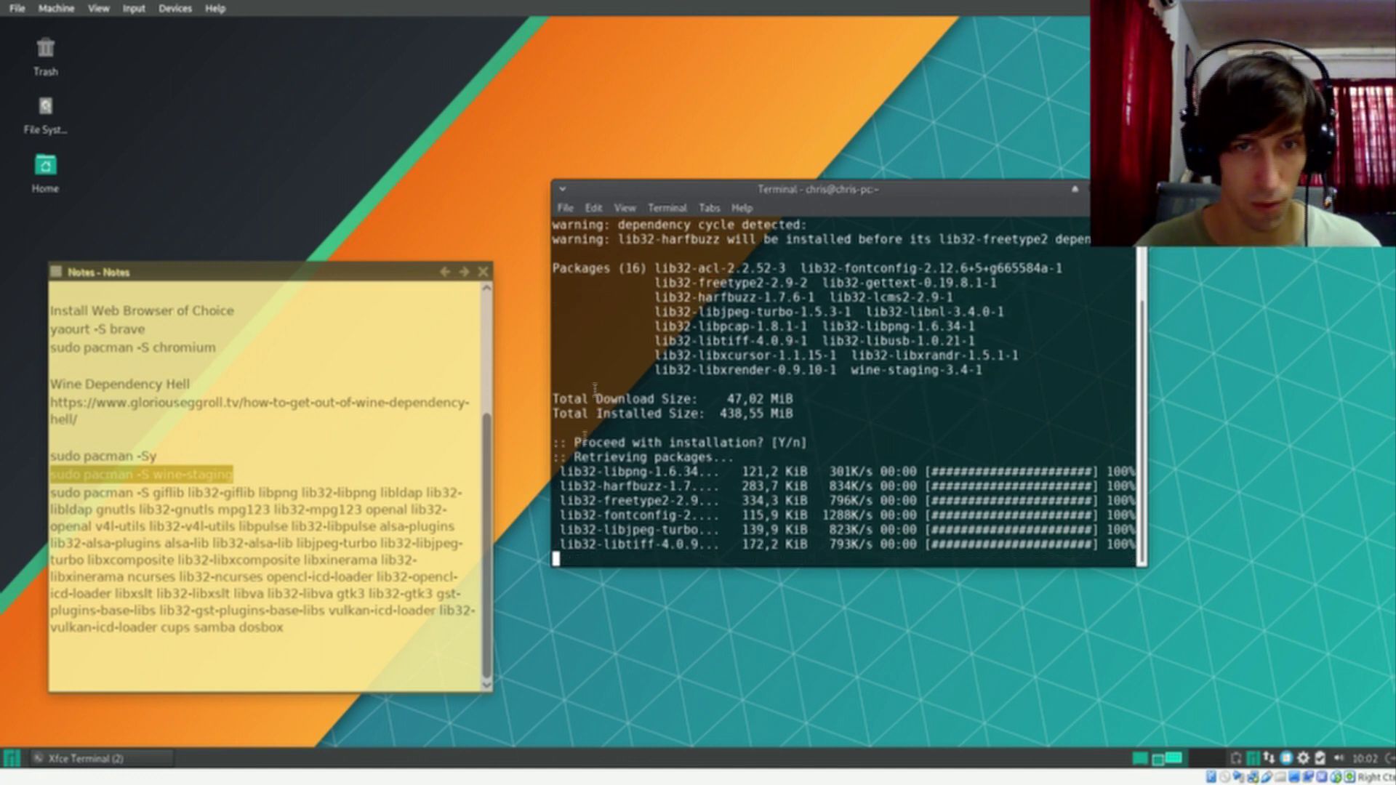
Step: Select the Wine dependency install command in the notes and copy it
{"action": "left_click", "coordinate": [274, 543]}
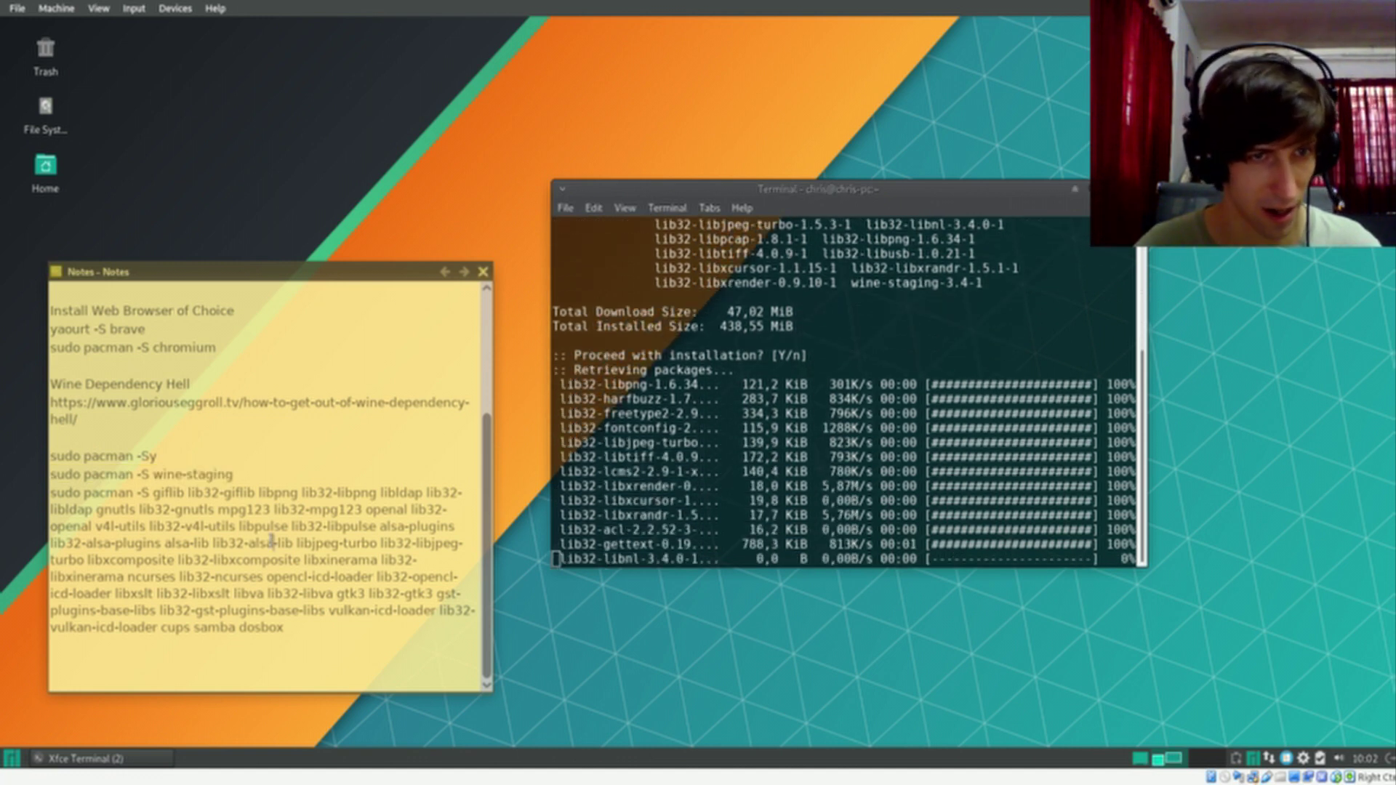
{"action": "left_click_drag", "start_coordinate": [306, 627], "coordinate": [52, 495]}
{"action": "right_click", "coordinate": [52, 495]}
{"action": "left_click", "coordinate": [87, 516]}
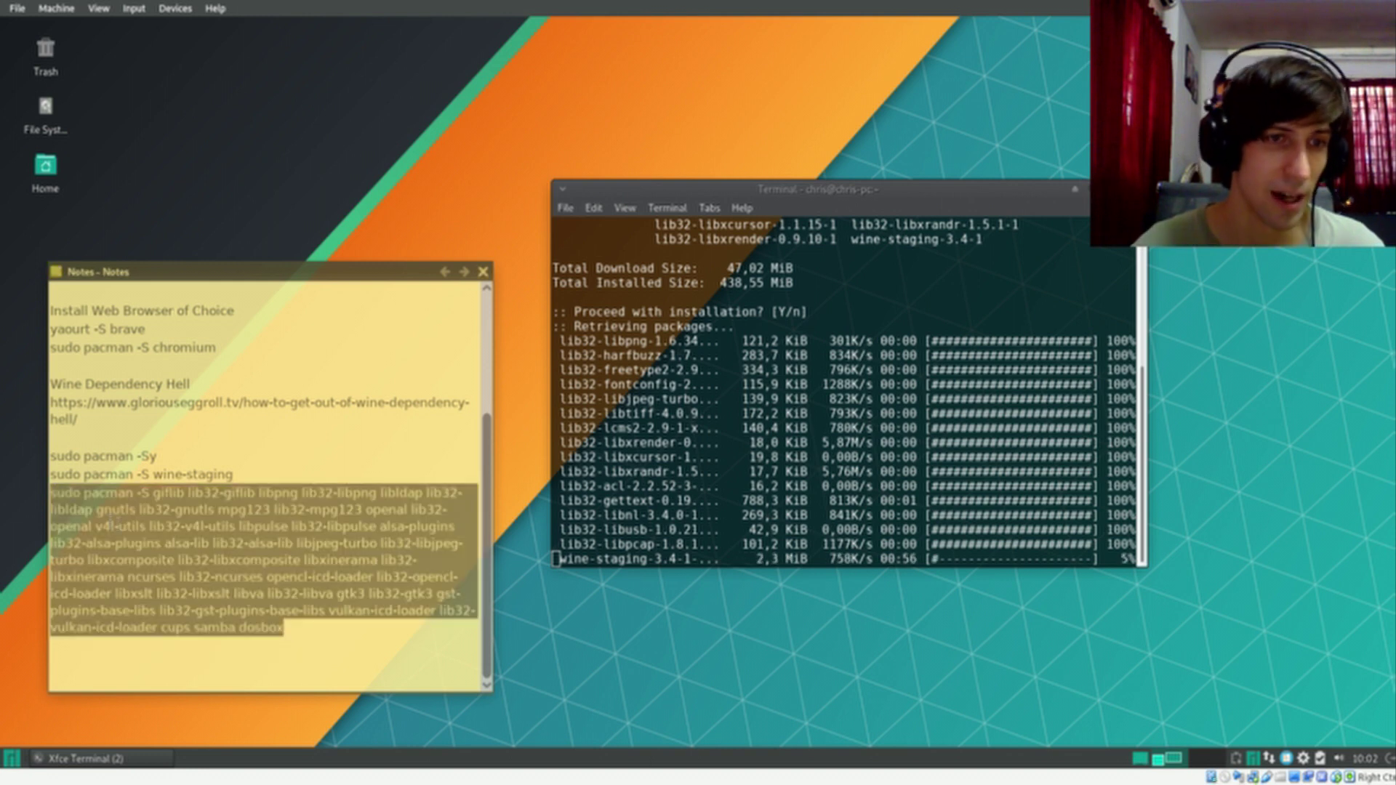
{"action": "left_click", "coordinate": [175, 541]}
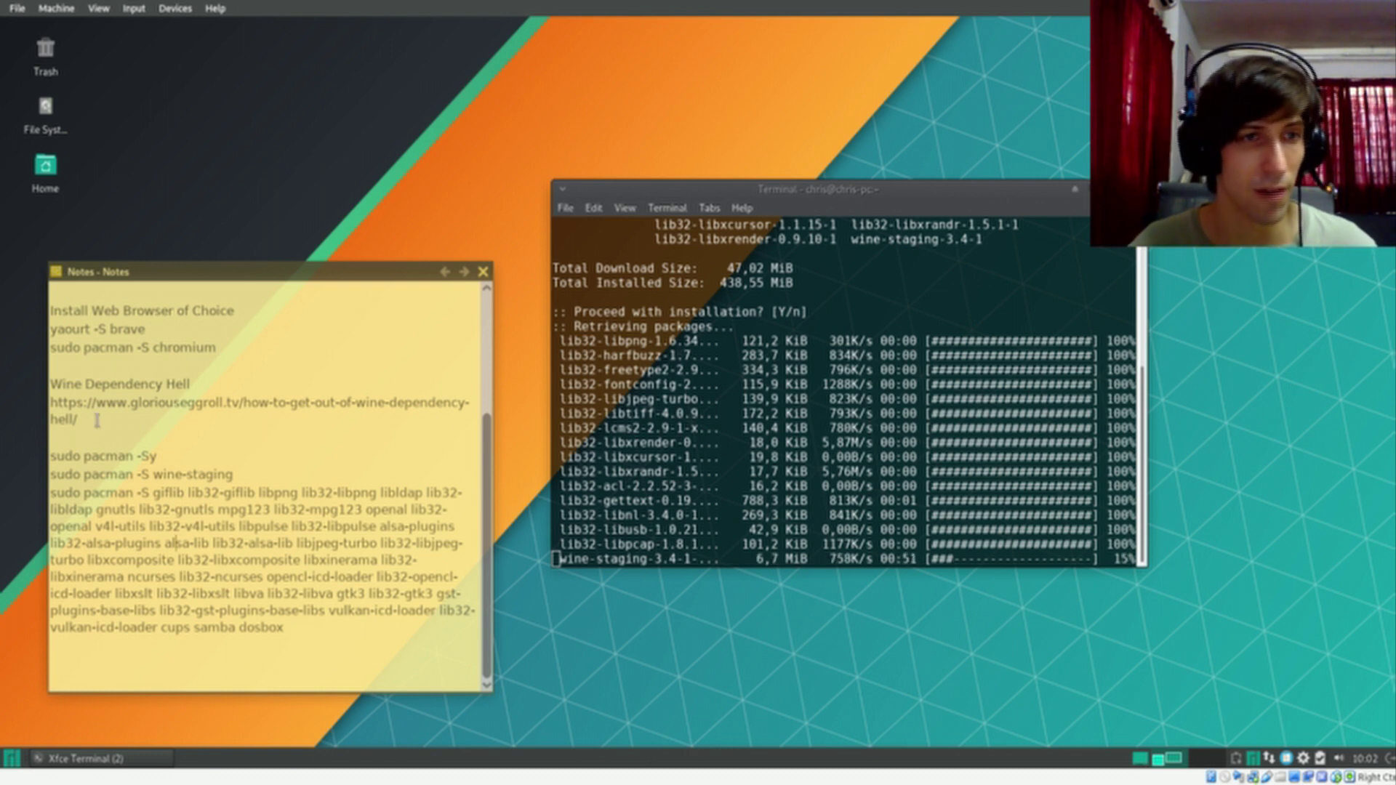
Step: Check the dependency guide link, recopy the full dependency command line, and return to the terminal
{"action": "left_click_drag", "start_coordinate": [94, 420], "coordinate": [54, 404]}
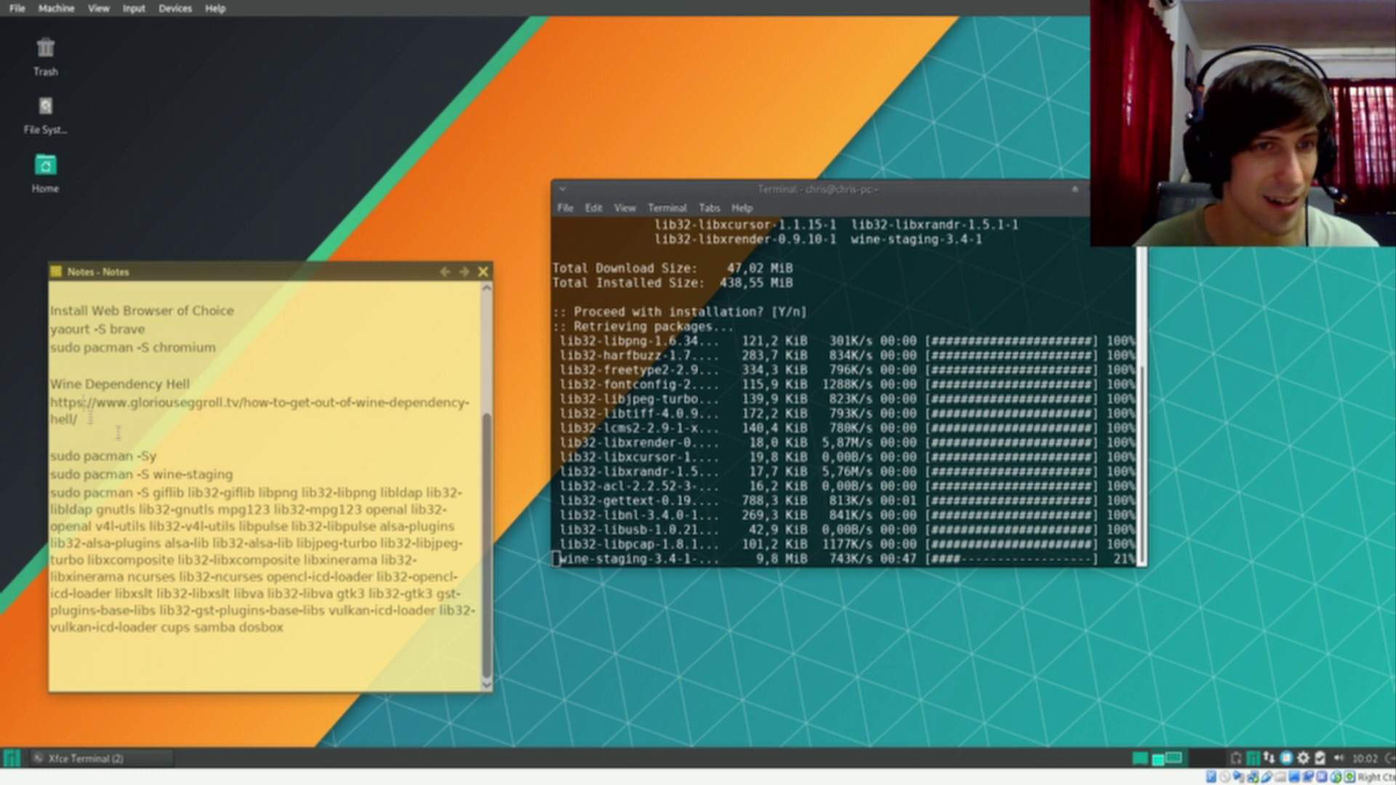
{"action": "triple_click", "coordinate": [96, 413]}
{"action": "left_click", "coordinate": [126, 416]}
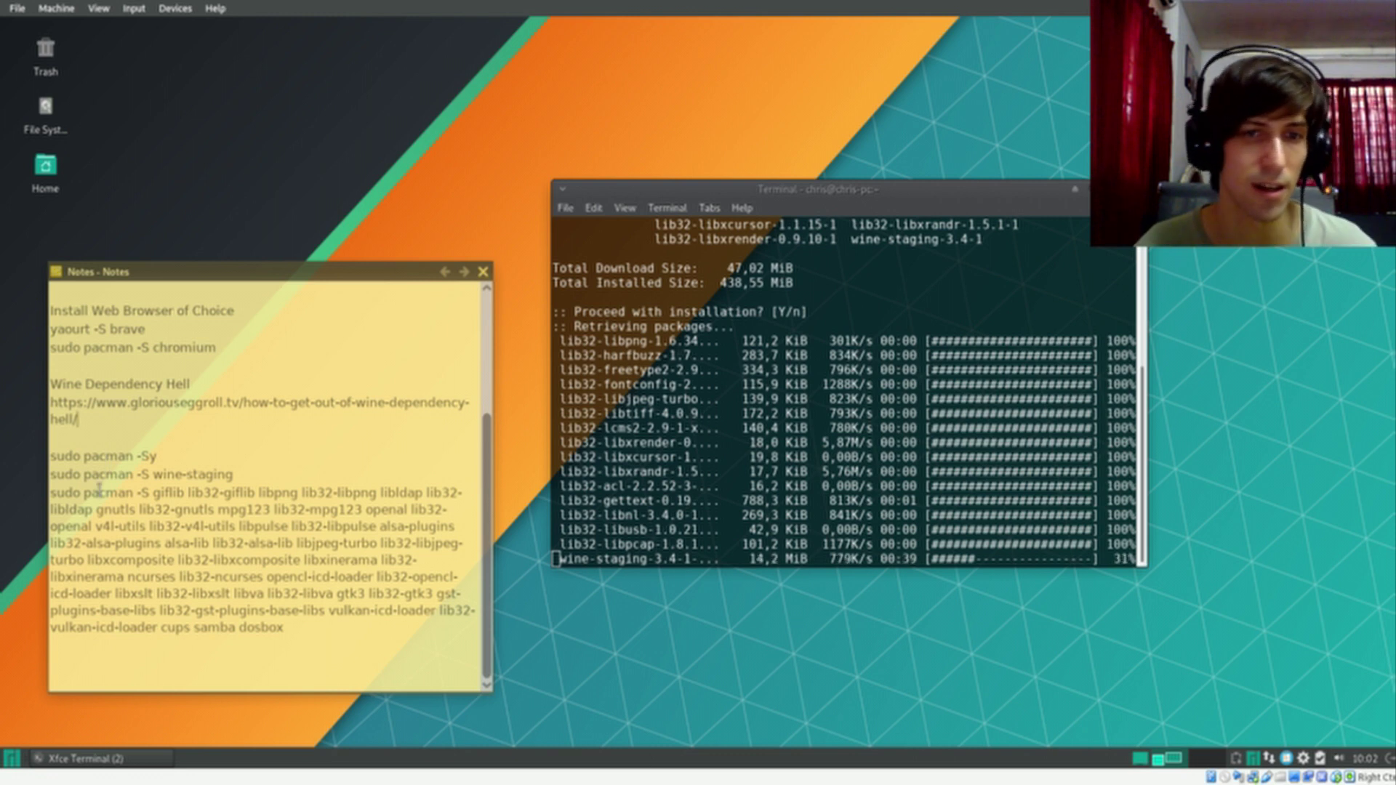
{"action": "triple_click", "coordinate": [173, 526]}
{"action": "right_click", "coordinate": [159, 513]}
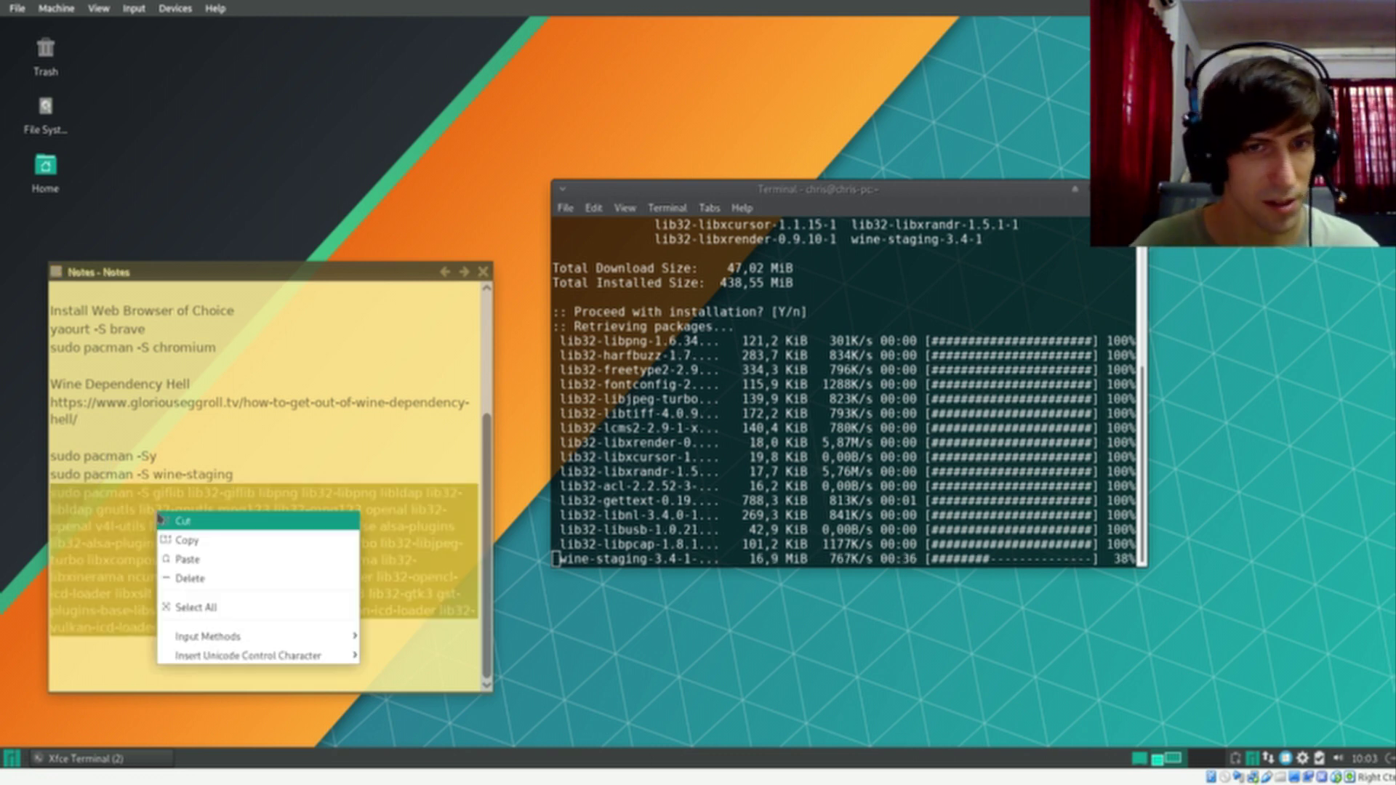
{"action": "left_click", "coordinate": [192, 541]}
{"action": "left_click", "coordinate": [646, 563]}
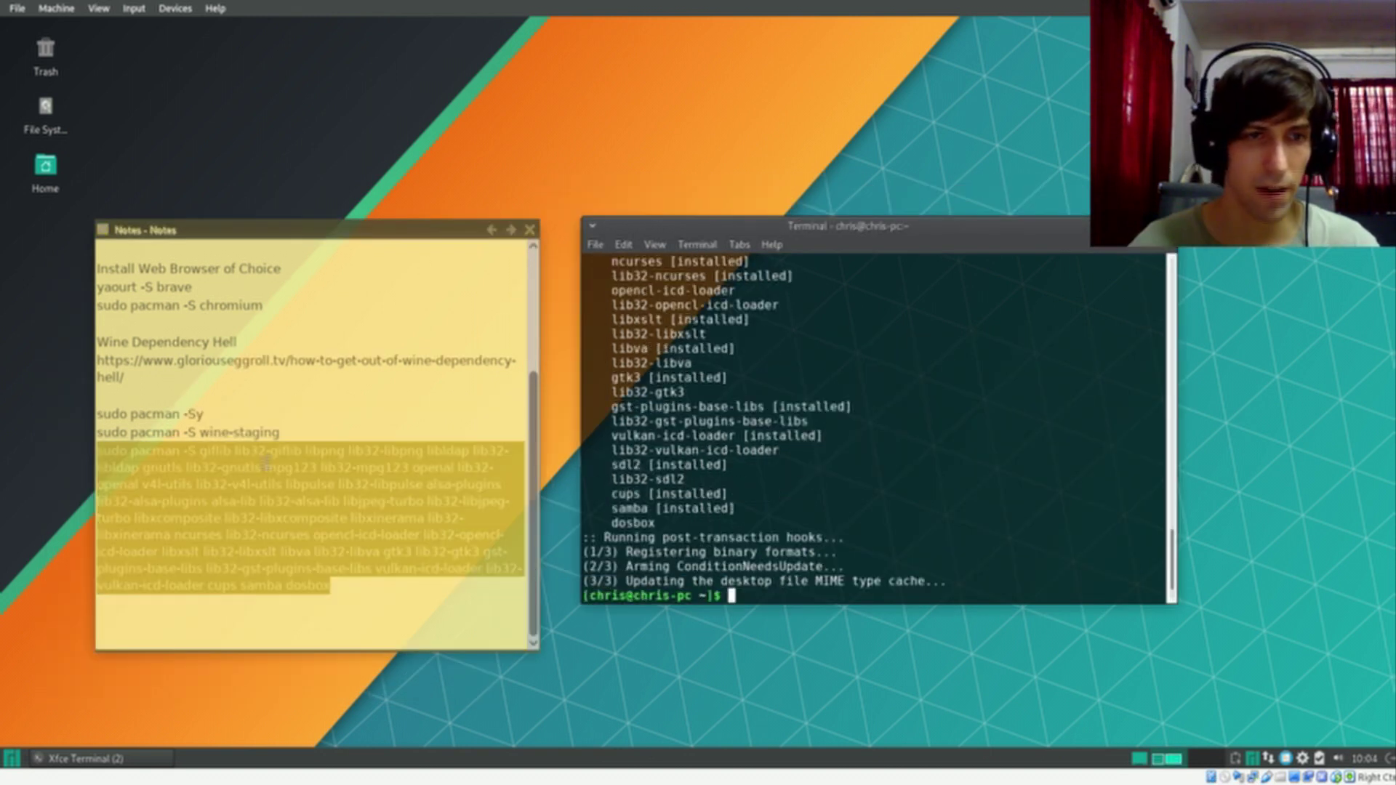
Step: Paste the copied Wine dependency libraries command into the terminal and run it
{"action": "right_click", "coordinate": [275, 462]}
{"action": "left_click", "coordinate": [298, 497]}
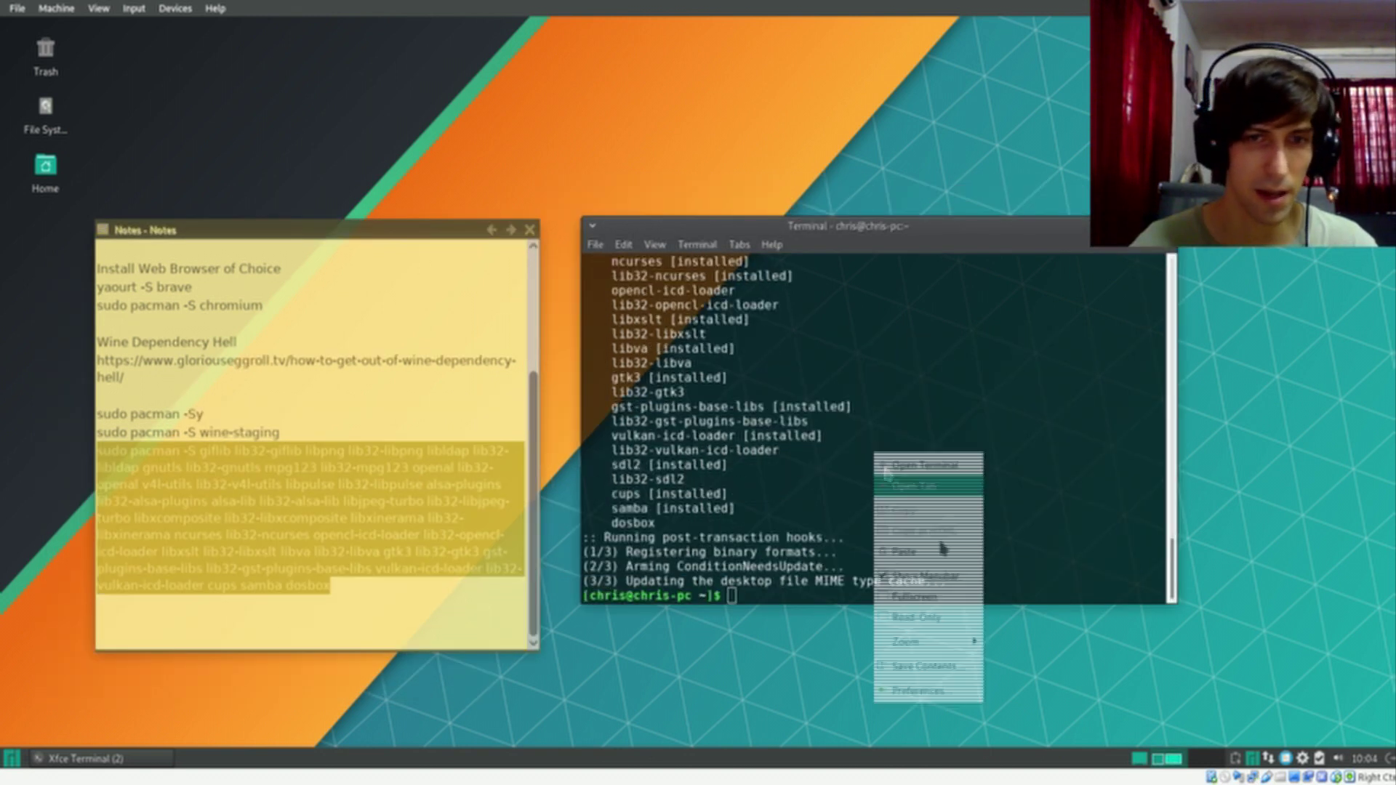
{"action": "right_click", "coordinate": [874, 453]}
{"action": "left_click", "coordinate": [740, 411]}
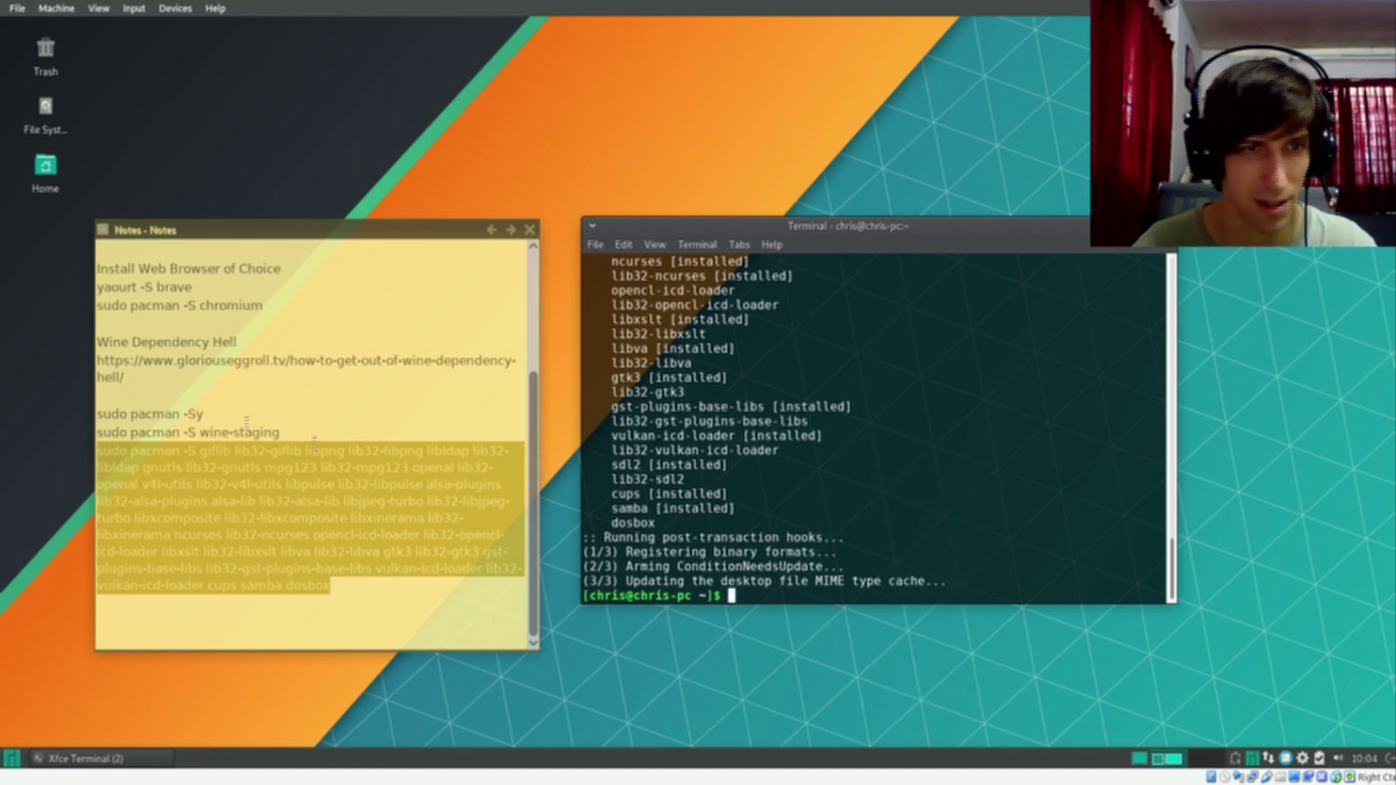
{"action": "right_click", "coordinate": [709, 511]}
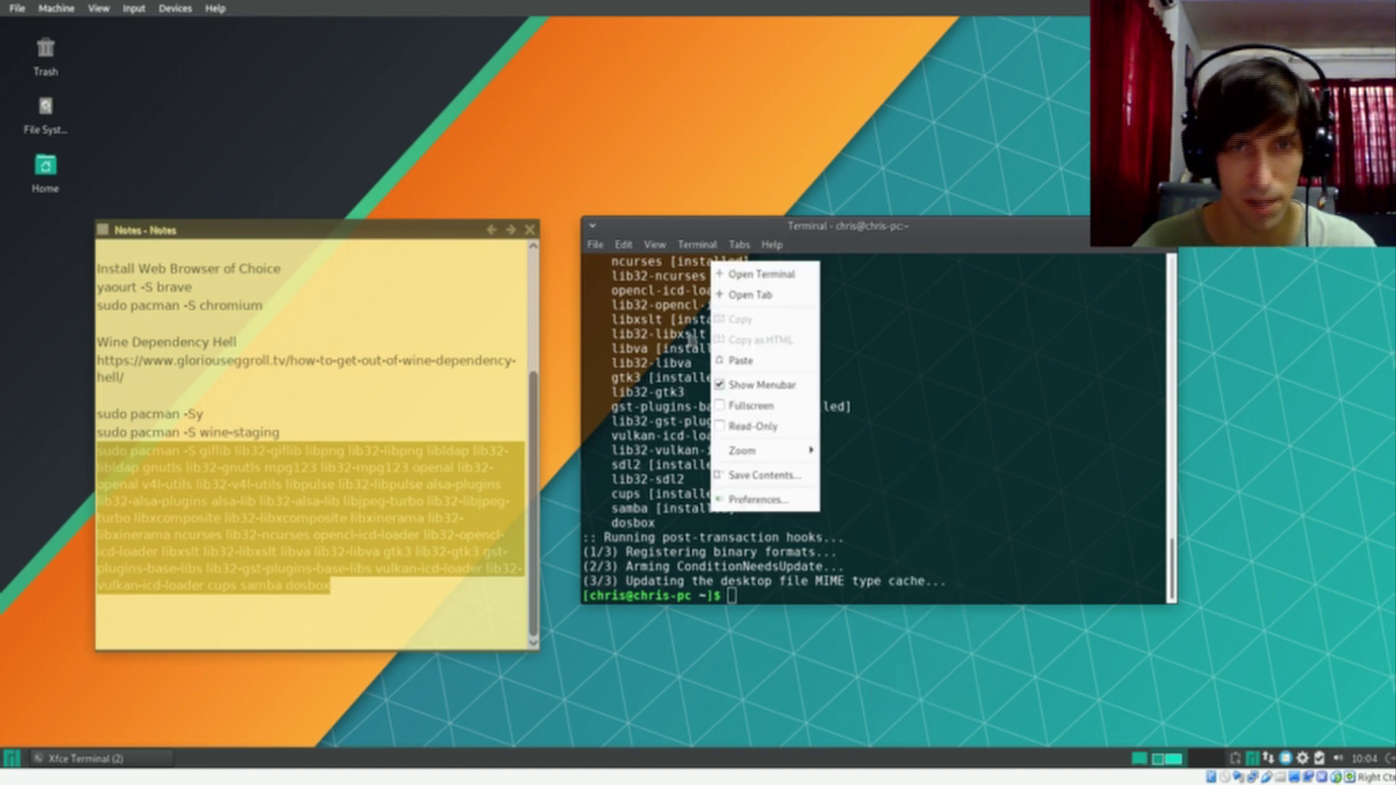
{"action": "left_click", "coordinate": [741, 361]}
{"action": "key", "text": "Return"}
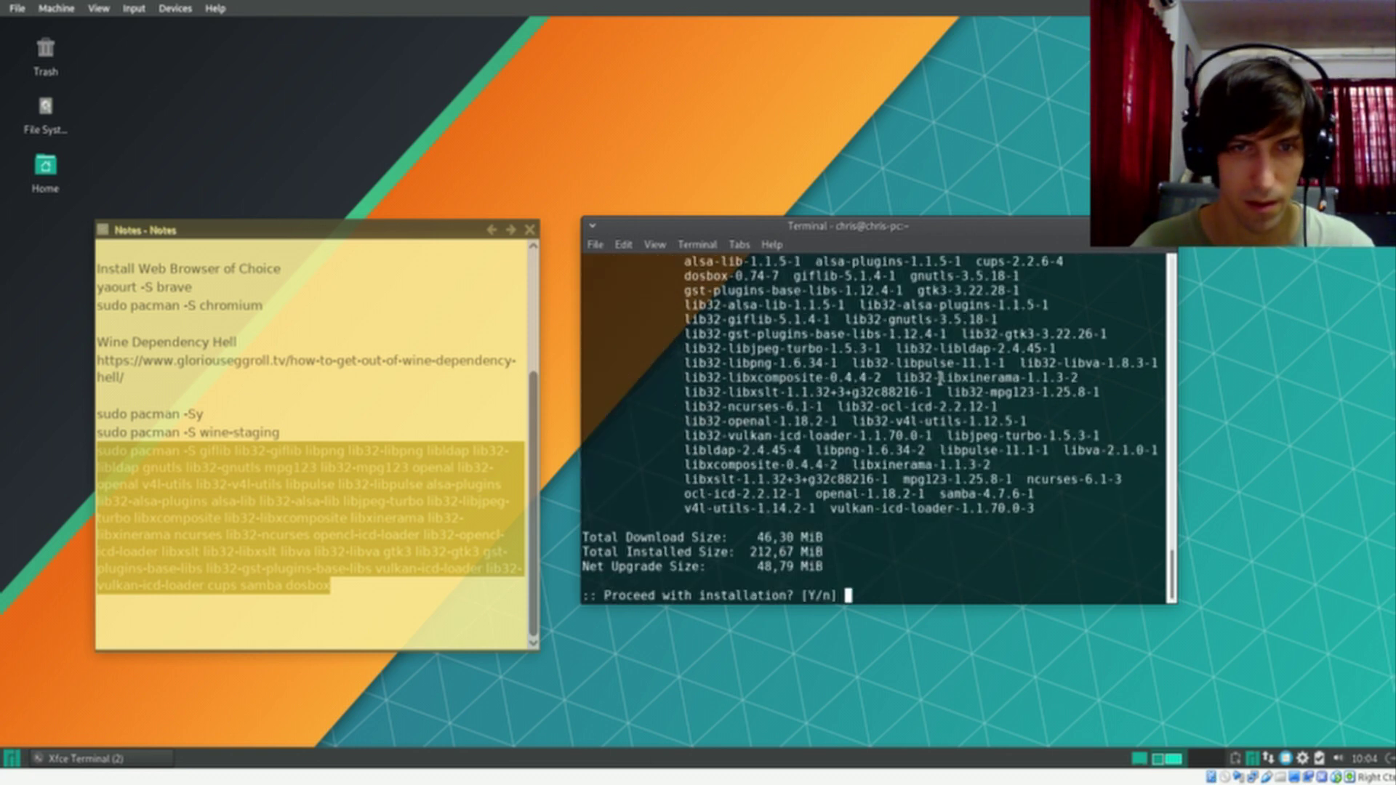
Step: Confirm the 46,30 MiB download so the library packages start installing
{"action": "left_click_drag", "start_coordinate": [751, 538], "coordinate": [870, 540]}
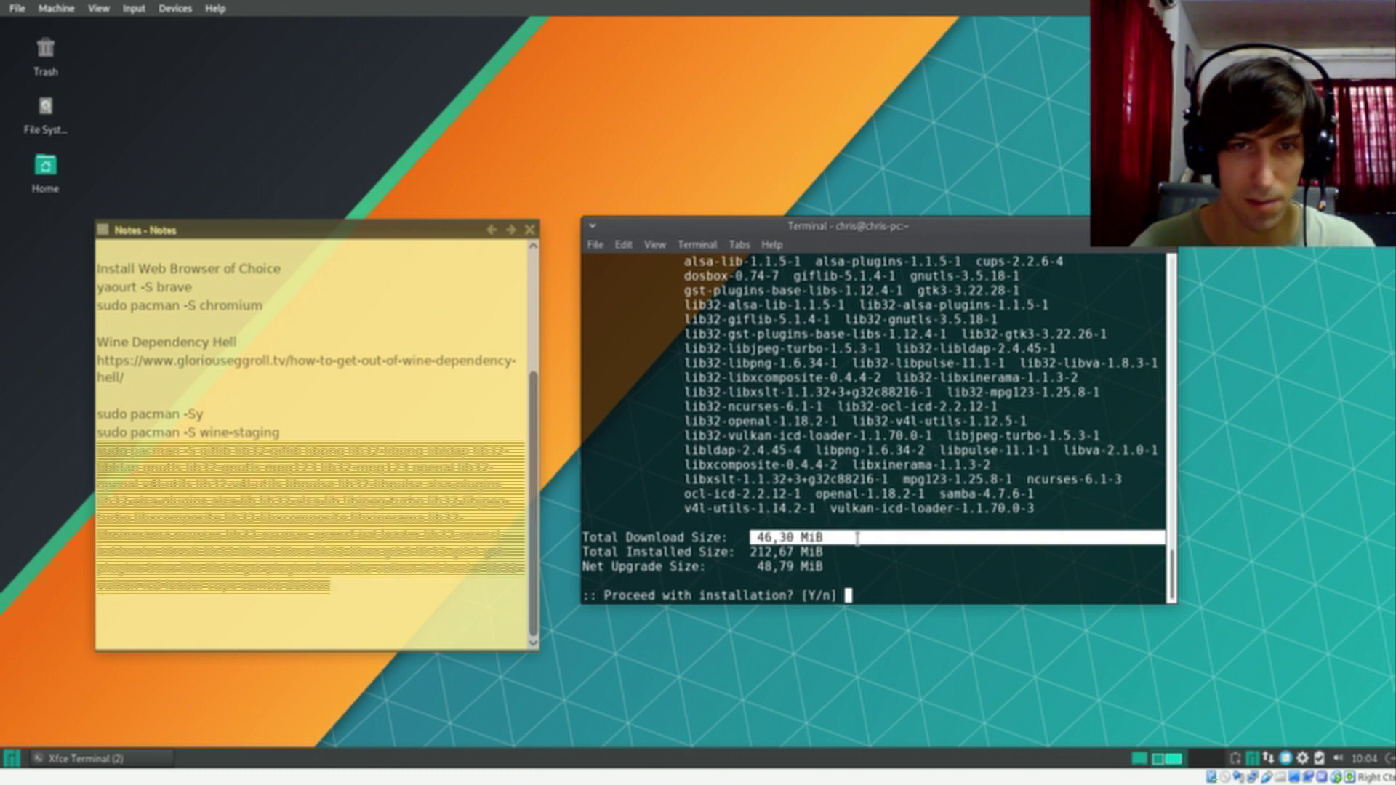
{"action": "left_click", "coordinate": [870, 540]}
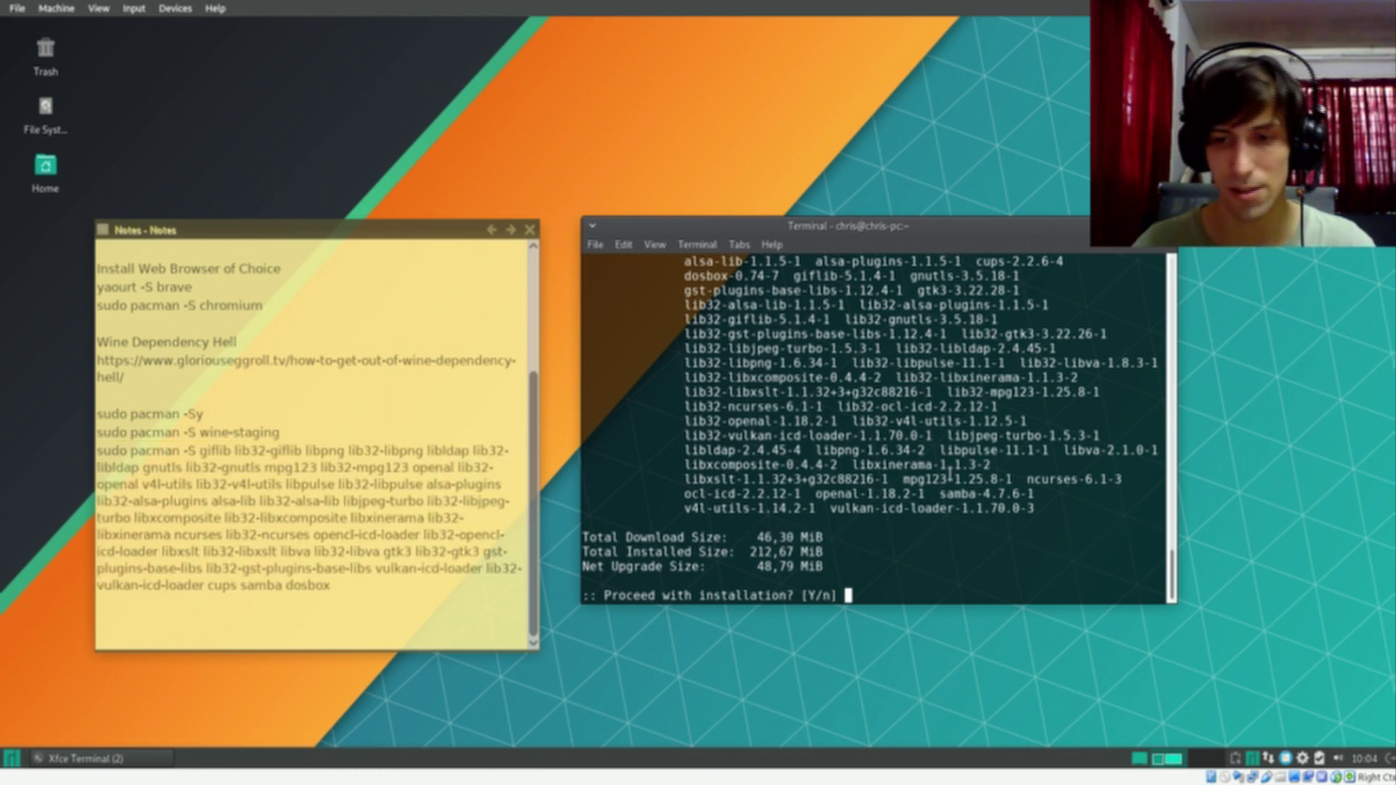
{"action": "key", "text": "Return"}
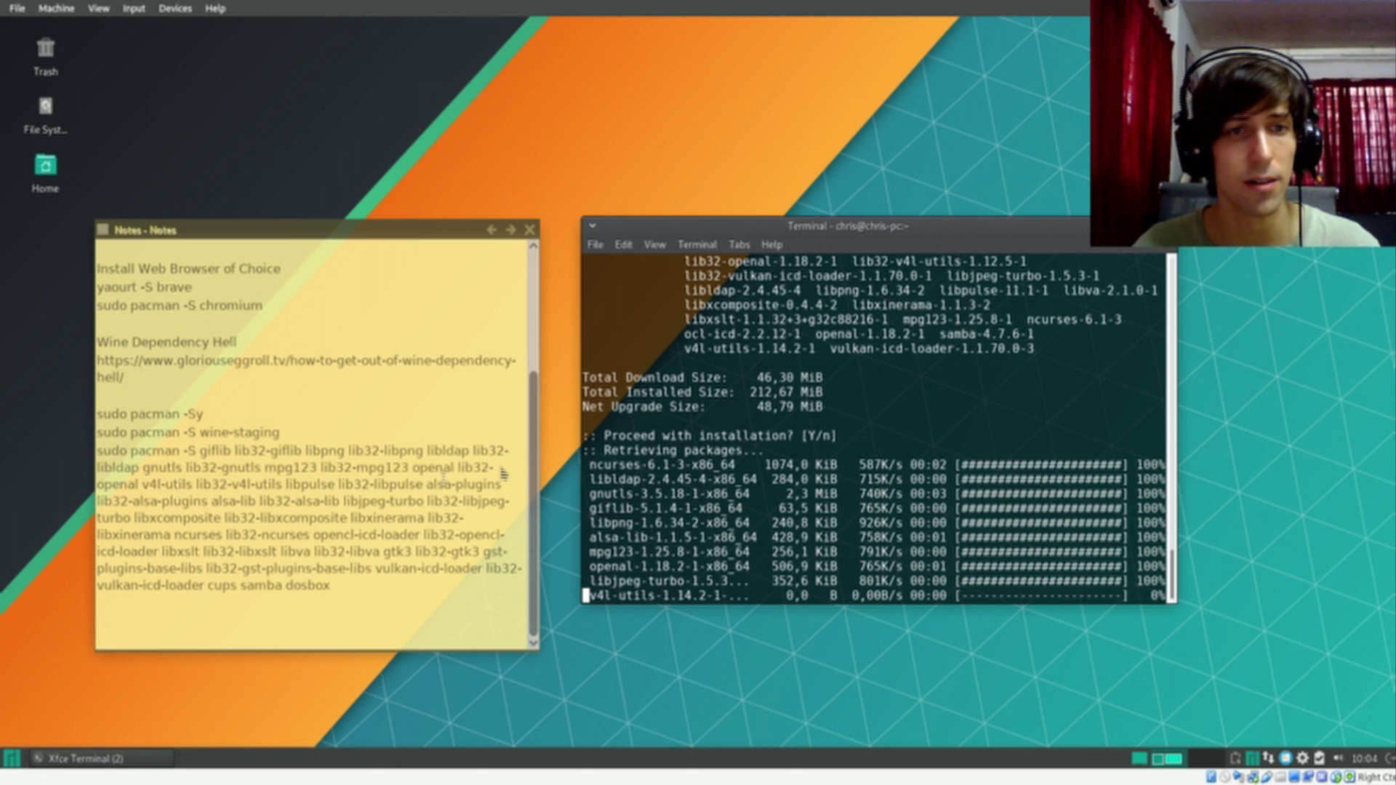
{"action": "scroll", "coordinate": [467, 426], "scroll_direction": "up", "scroll_amount": 1}
{"action": "scroll", "coordinate": [466, 426], "scroll_direction": "up", "scroll_amount": 3}
{"action": "left_click_drag", "start_coordinate": [106, 304], "coordinate": [303, 304]}
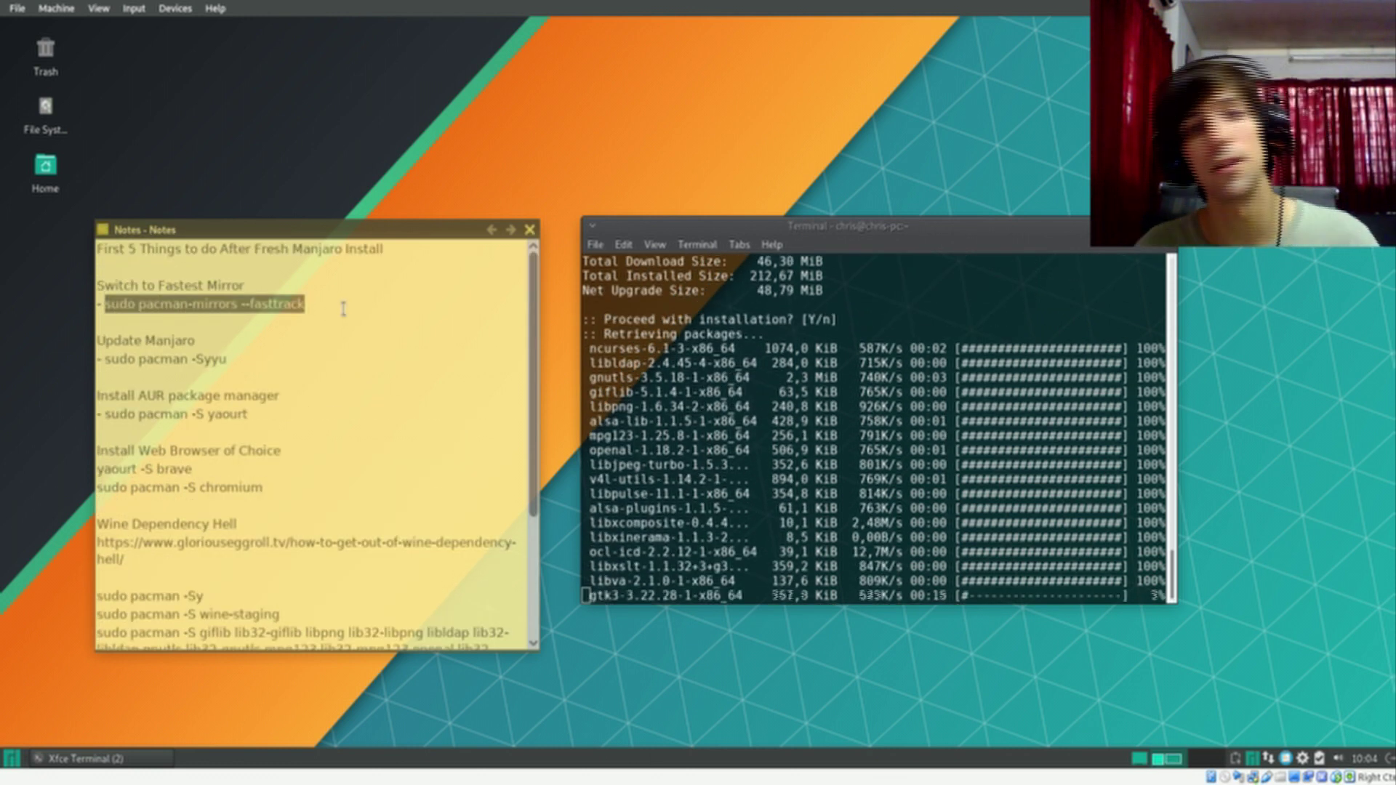
{"action": "left_click", "coordinate": [343, 308]}
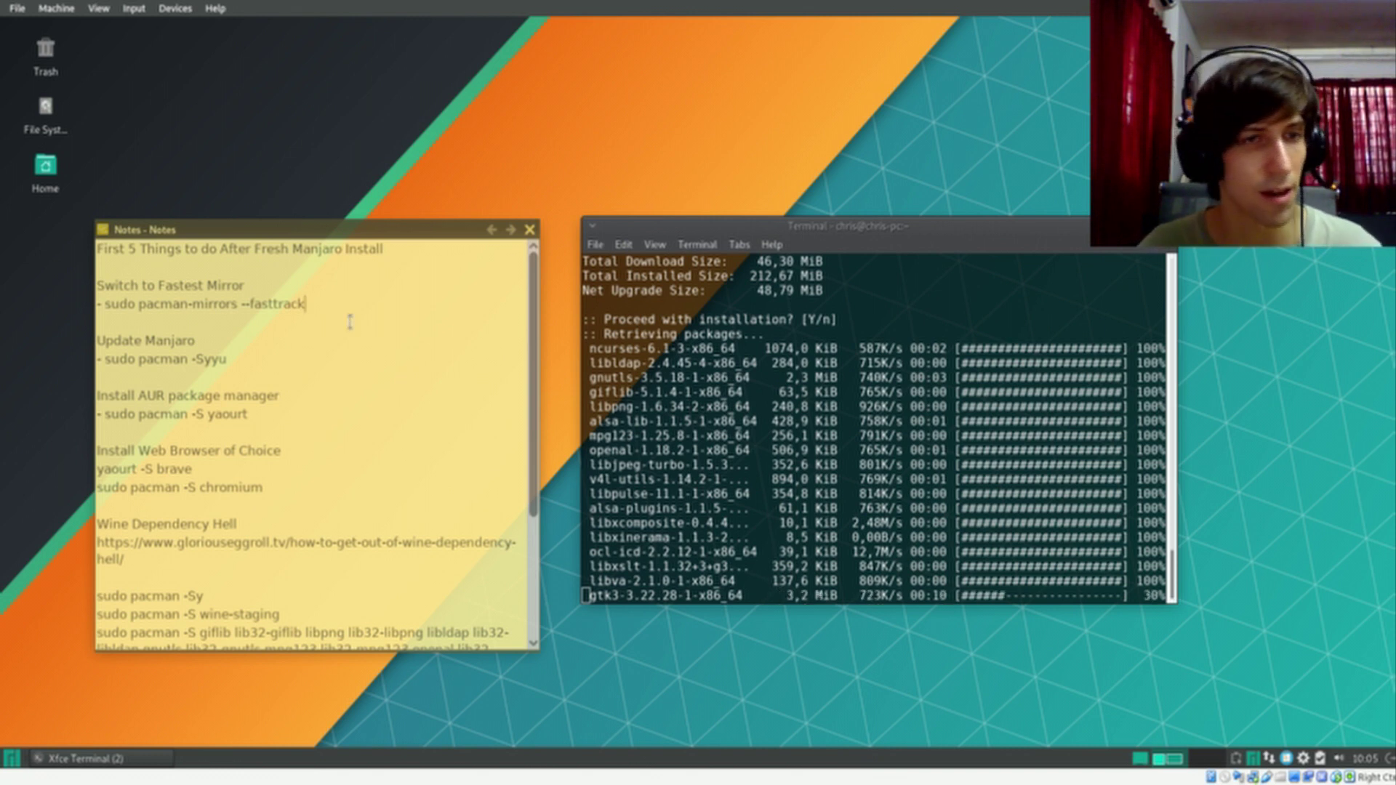
{"action": "left_click_drag", "start_coordinate": [235, 358], "coordinate": [69, 358]}
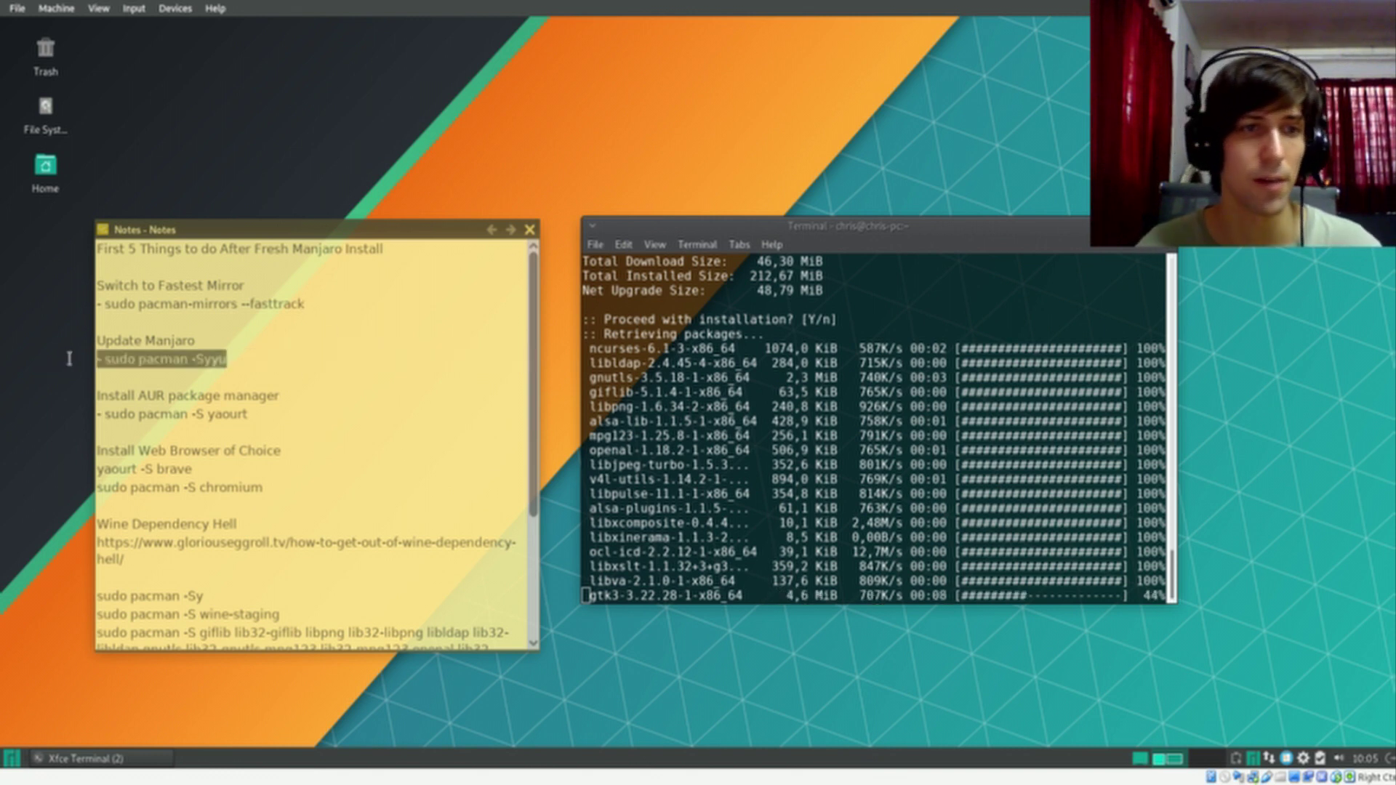
{"action": "left_click_drag", "start_coordinate": [293, 405], "coordinate": [101, 416]}
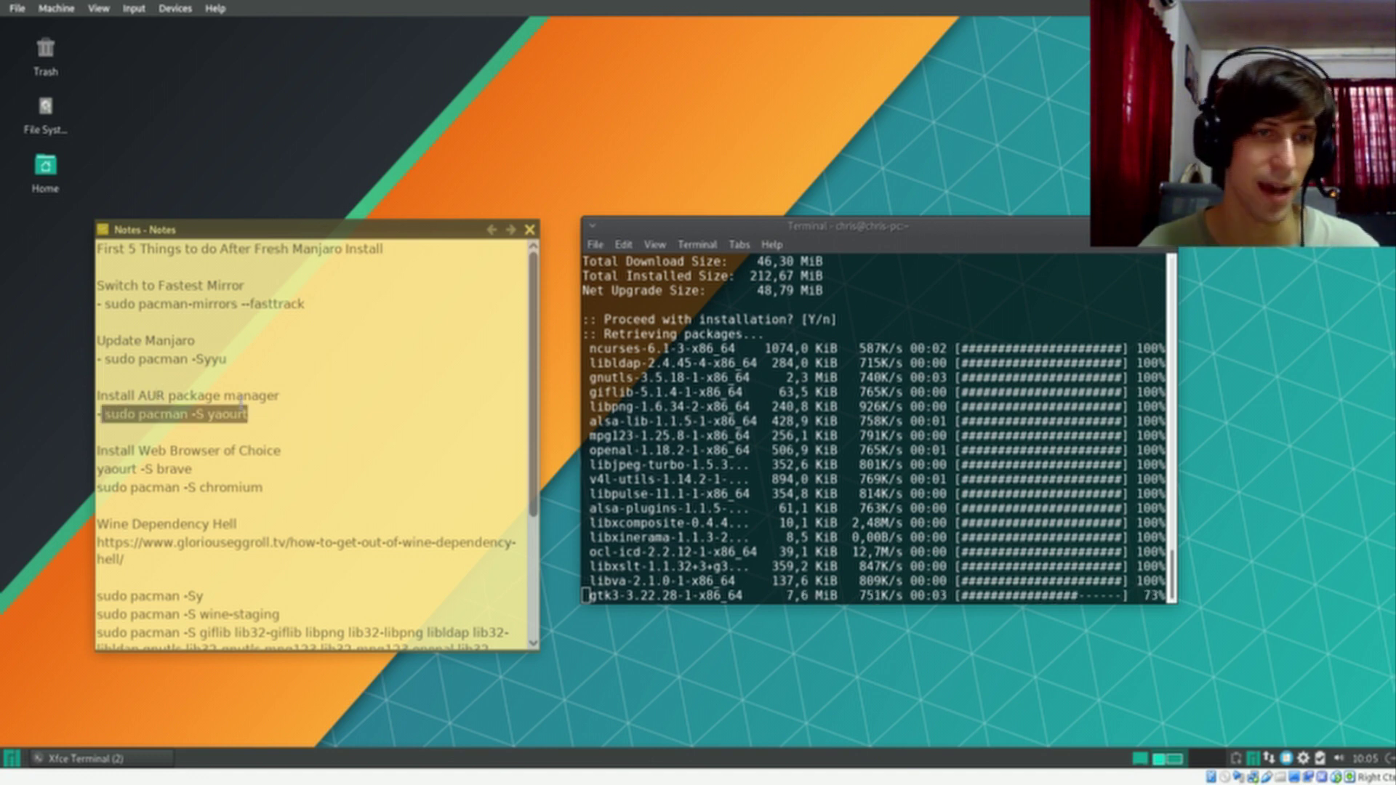
{"action": "scroll", "coordinate": [256, 400], "scroll_direction": "down", "scroll_amount": 1}
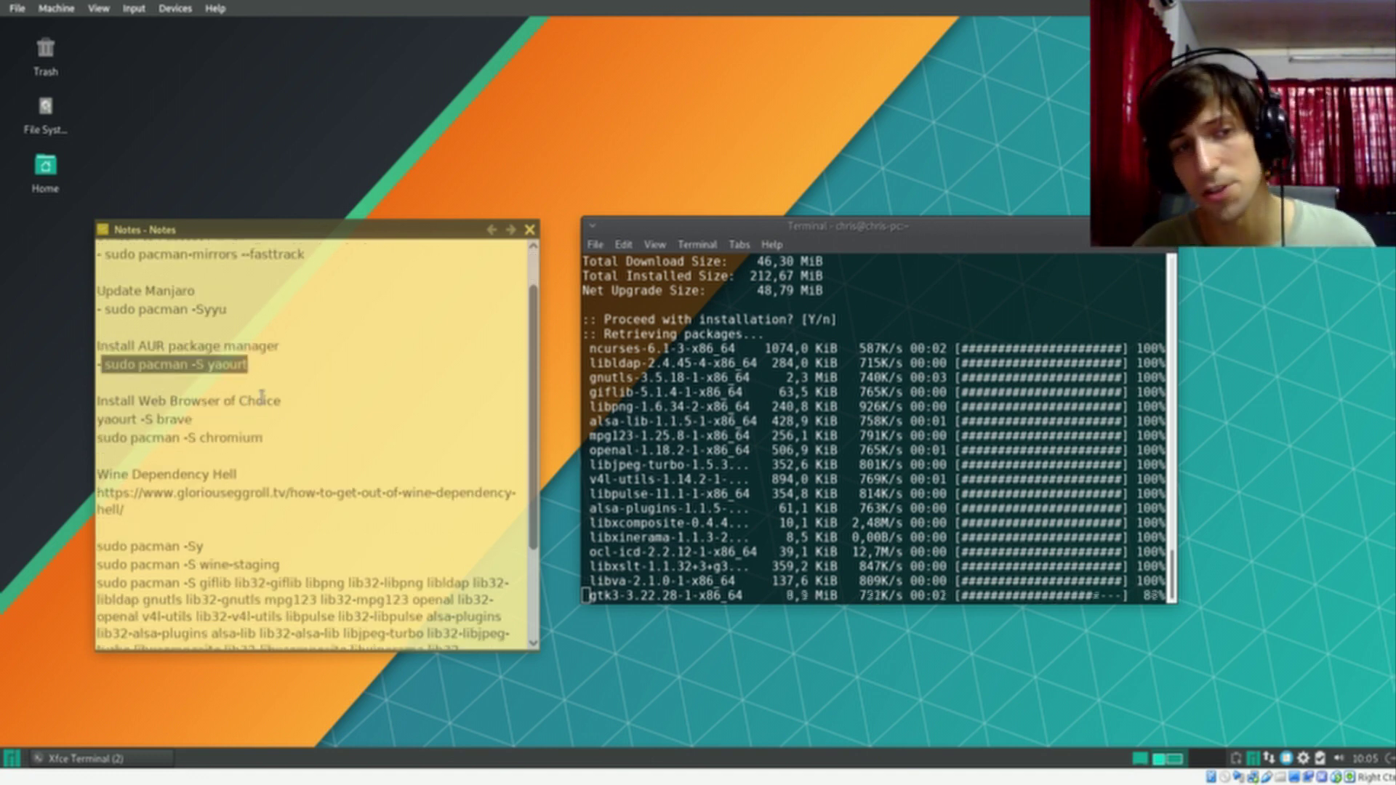
{"action": "scroll", "coordinate": [298, 412], "scroll_direction": "down", "scroll_amount": 1}
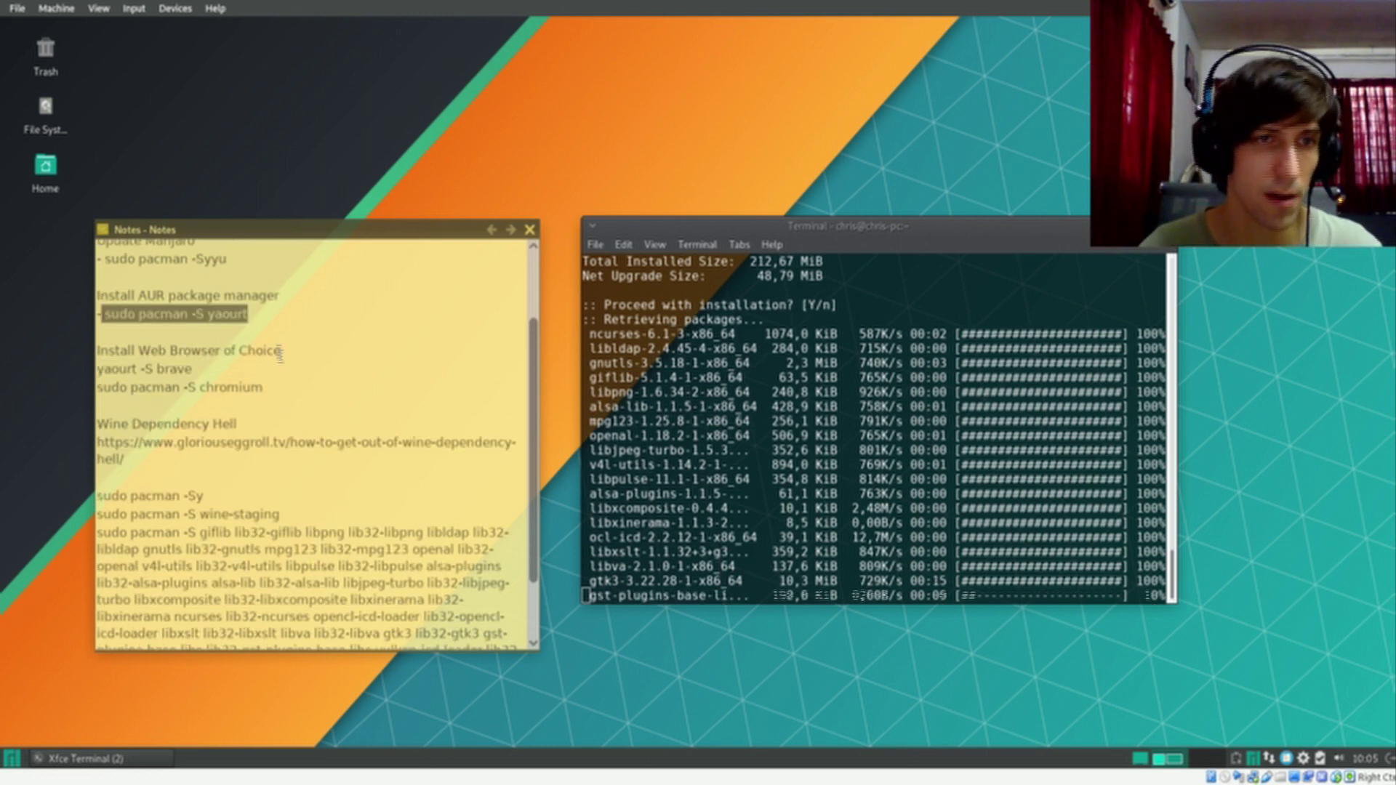
{"action": "left_click", "coordinate": [280, 349]}
{"action": "left_click_drag", "start_coordinate": [100, 368], "coordinate": [264, 387]}
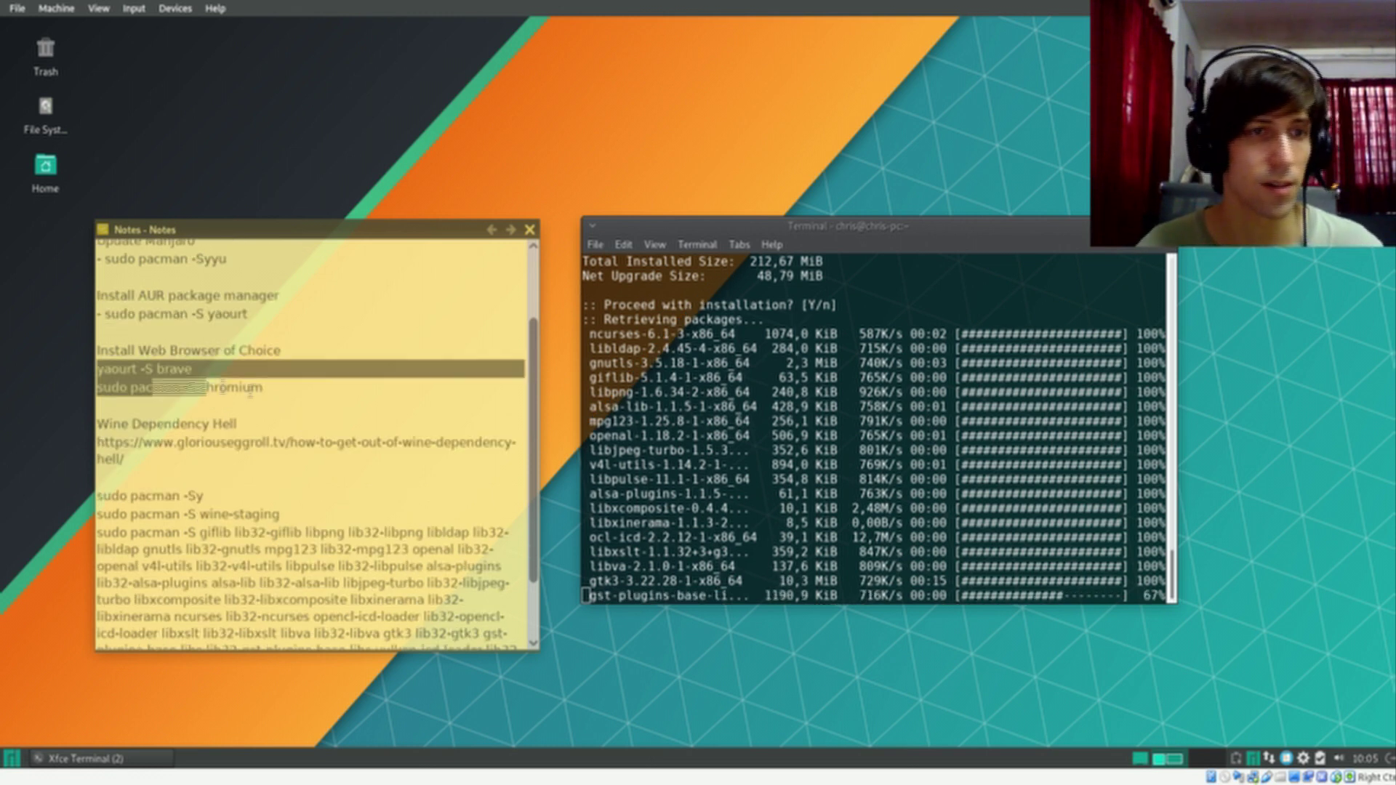
{"action": "left_click", "coordinate": [304, 388]}
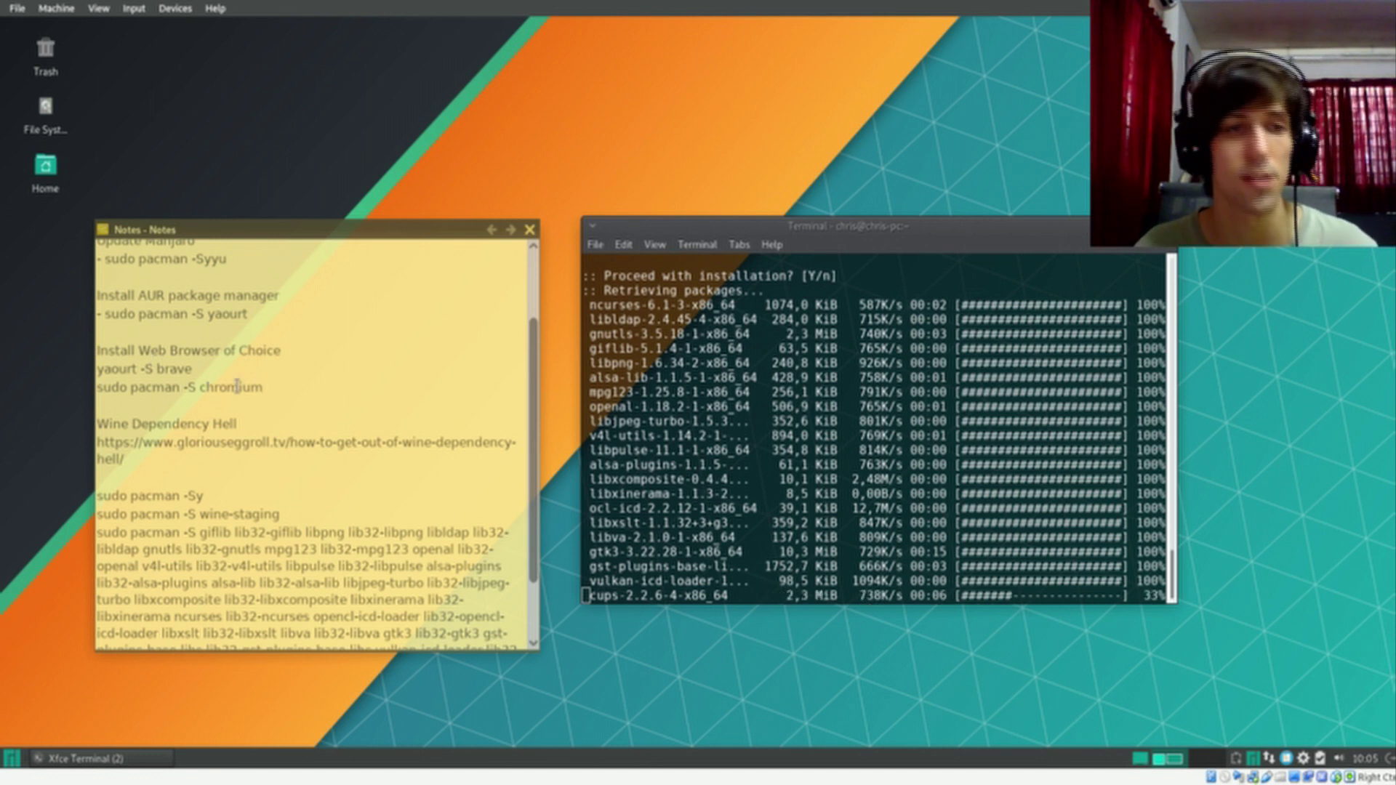
{"action": "scroll", "coordinate": [247, 396], "scroll_direction": "down", "scroll_amount": 1}
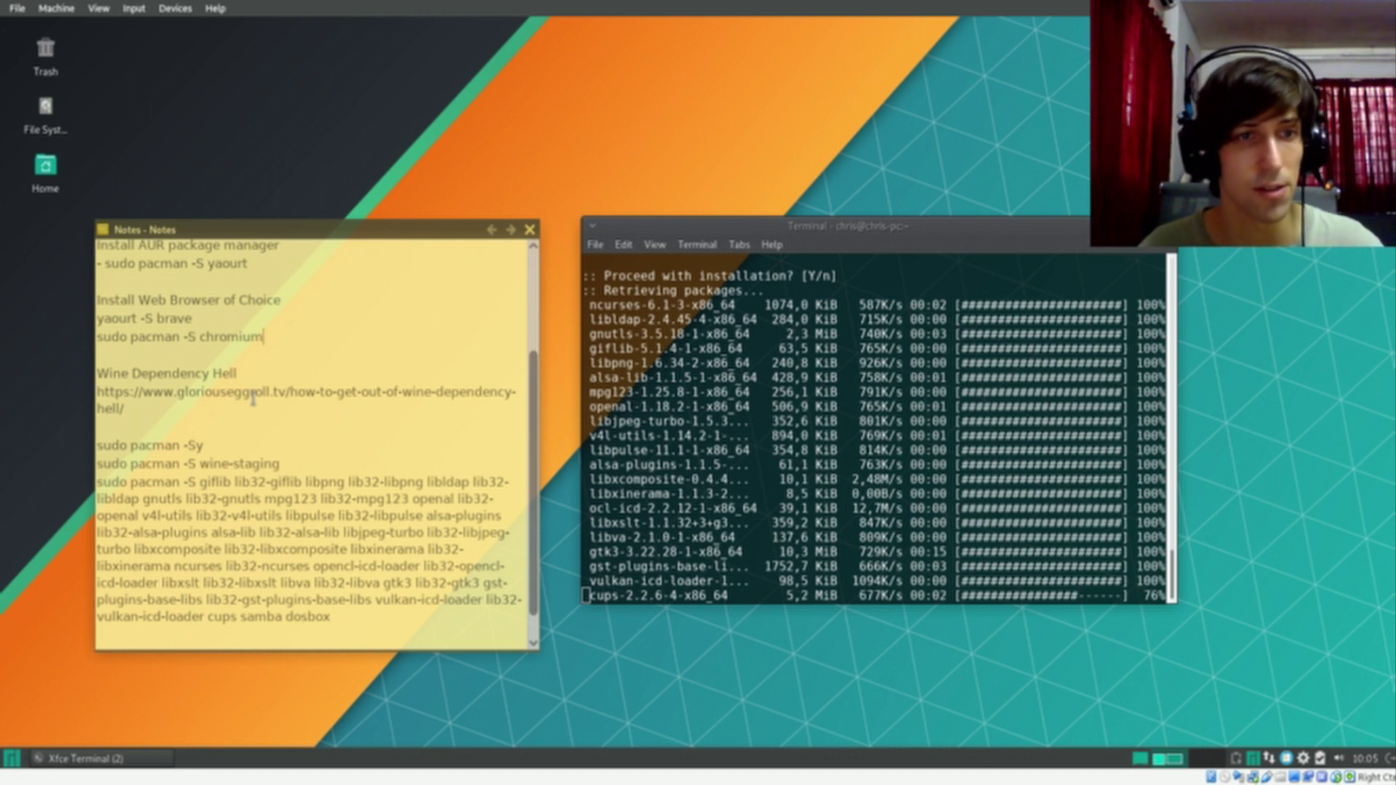
{"action": "scroll", "coordinate": [250, 400], "scroll_direction": "down", "scroll_amount": 1}
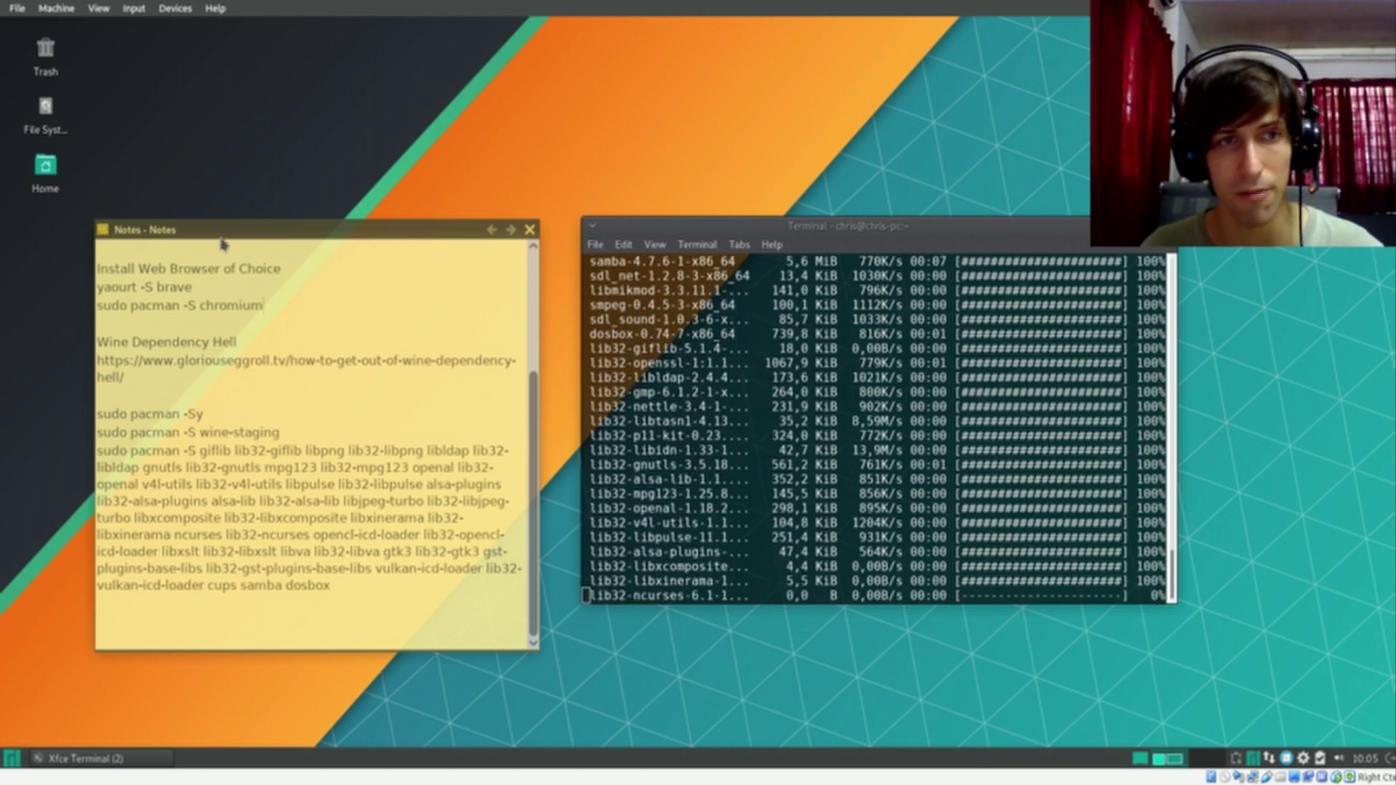
{"action": "left_click_drag", "start_coordinate": [249, 233], "coordinate": [264, 232]}
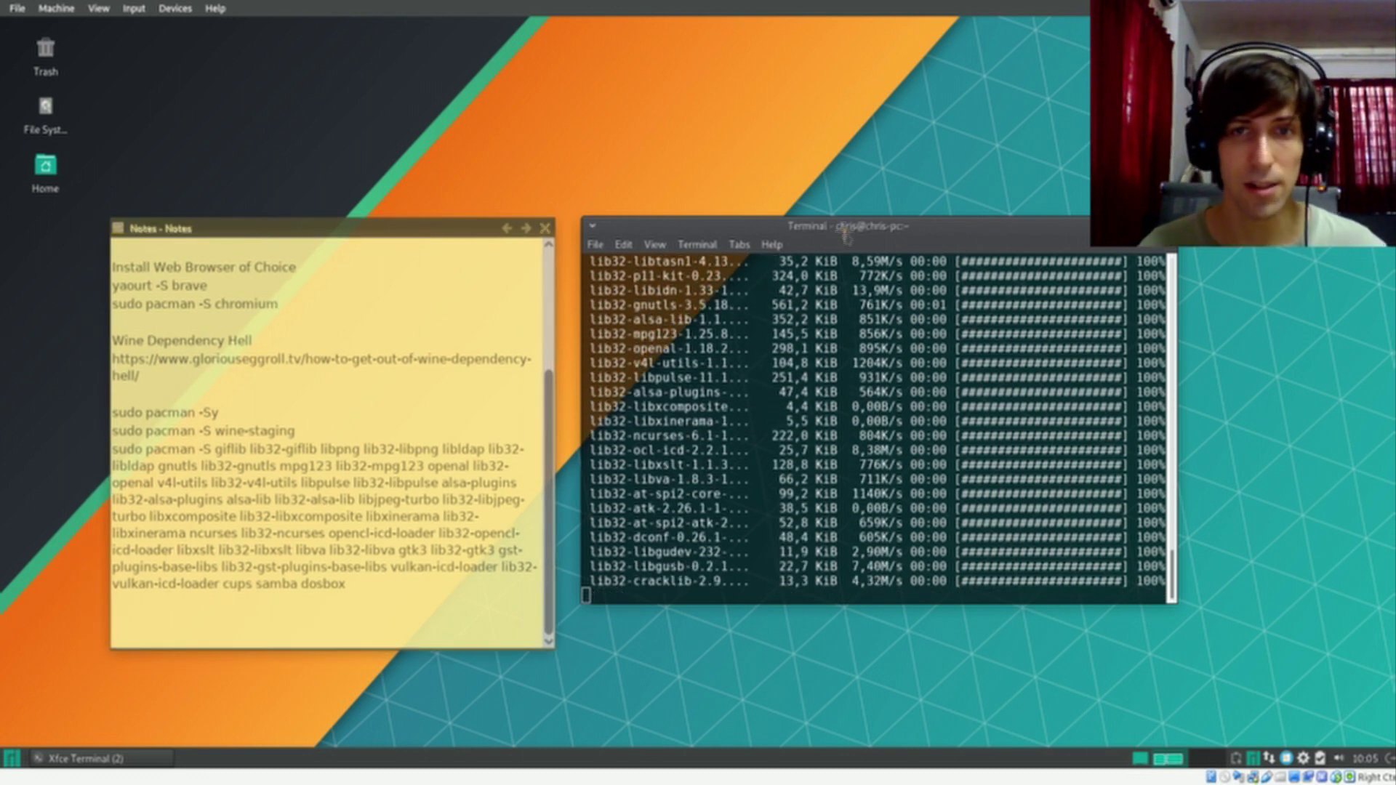
{"action": "left_click_drag", "start_coordinate": [831, 237], "coordinate": [846, 241]}
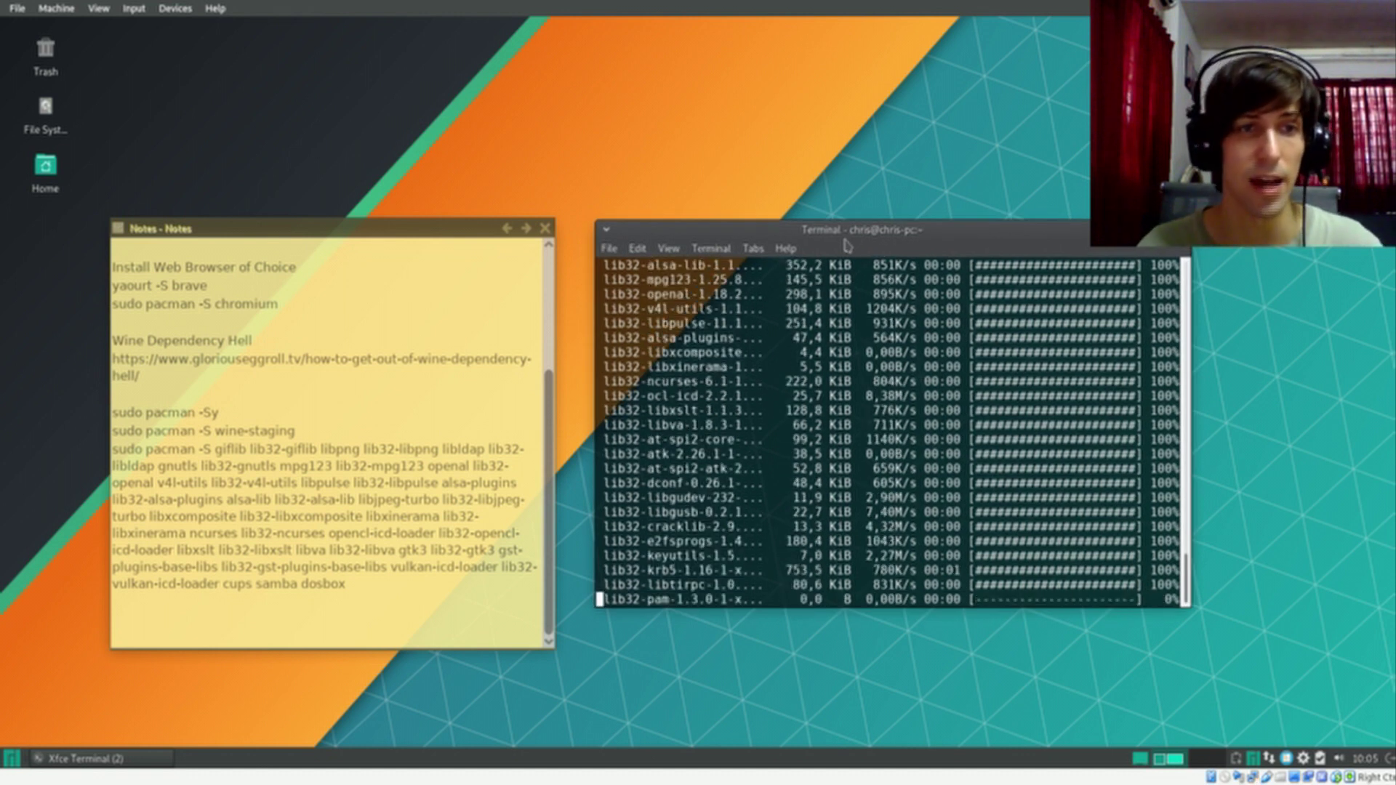